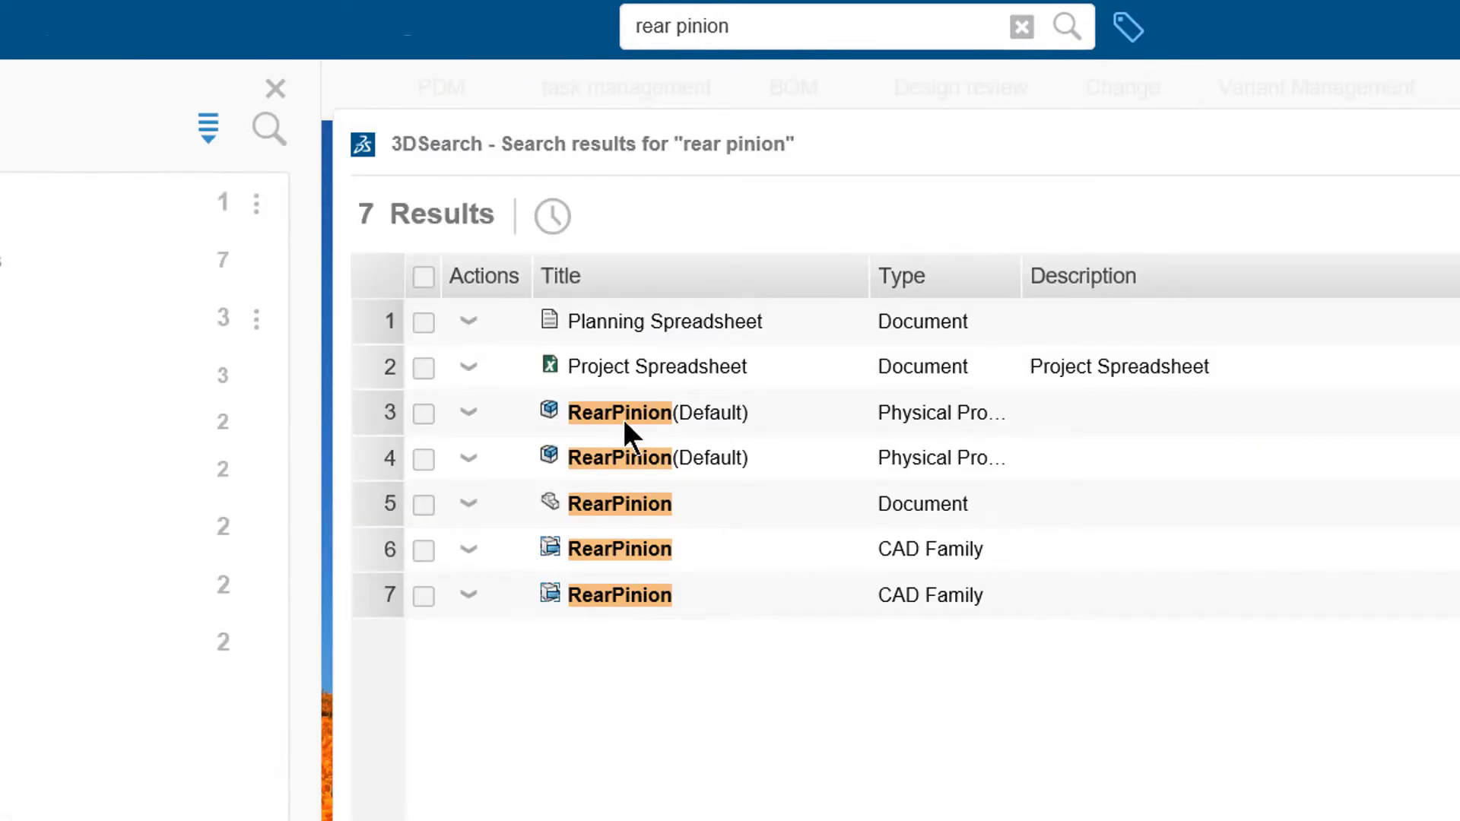
Add RearPinion(Default) and, via the recent 'Ring' search, Ring(Default) as reported-against objects
left_click_drag(620, 411, 604, 348)
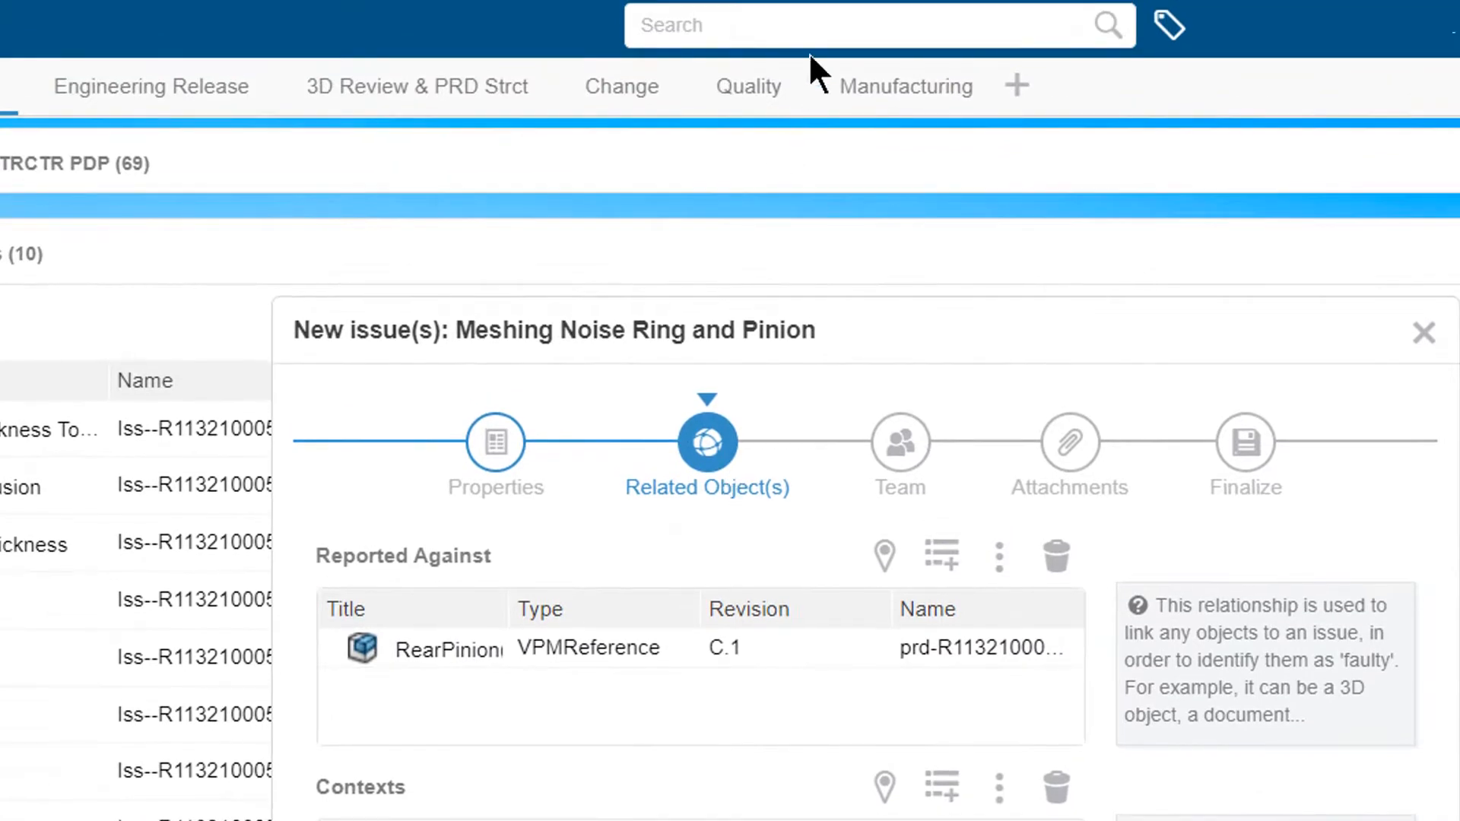
left_click(810, 28)
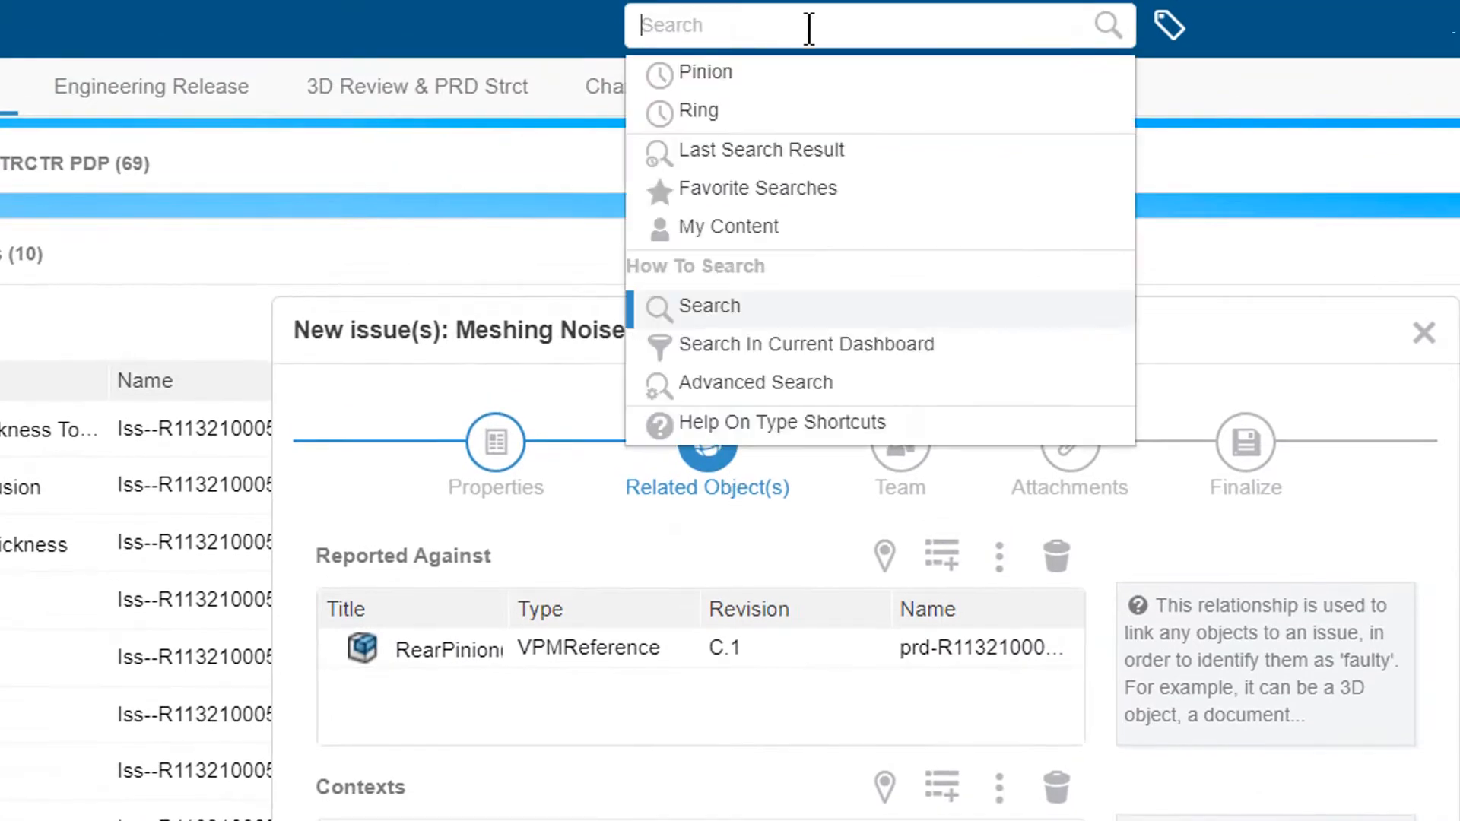
left_click(737, 107)
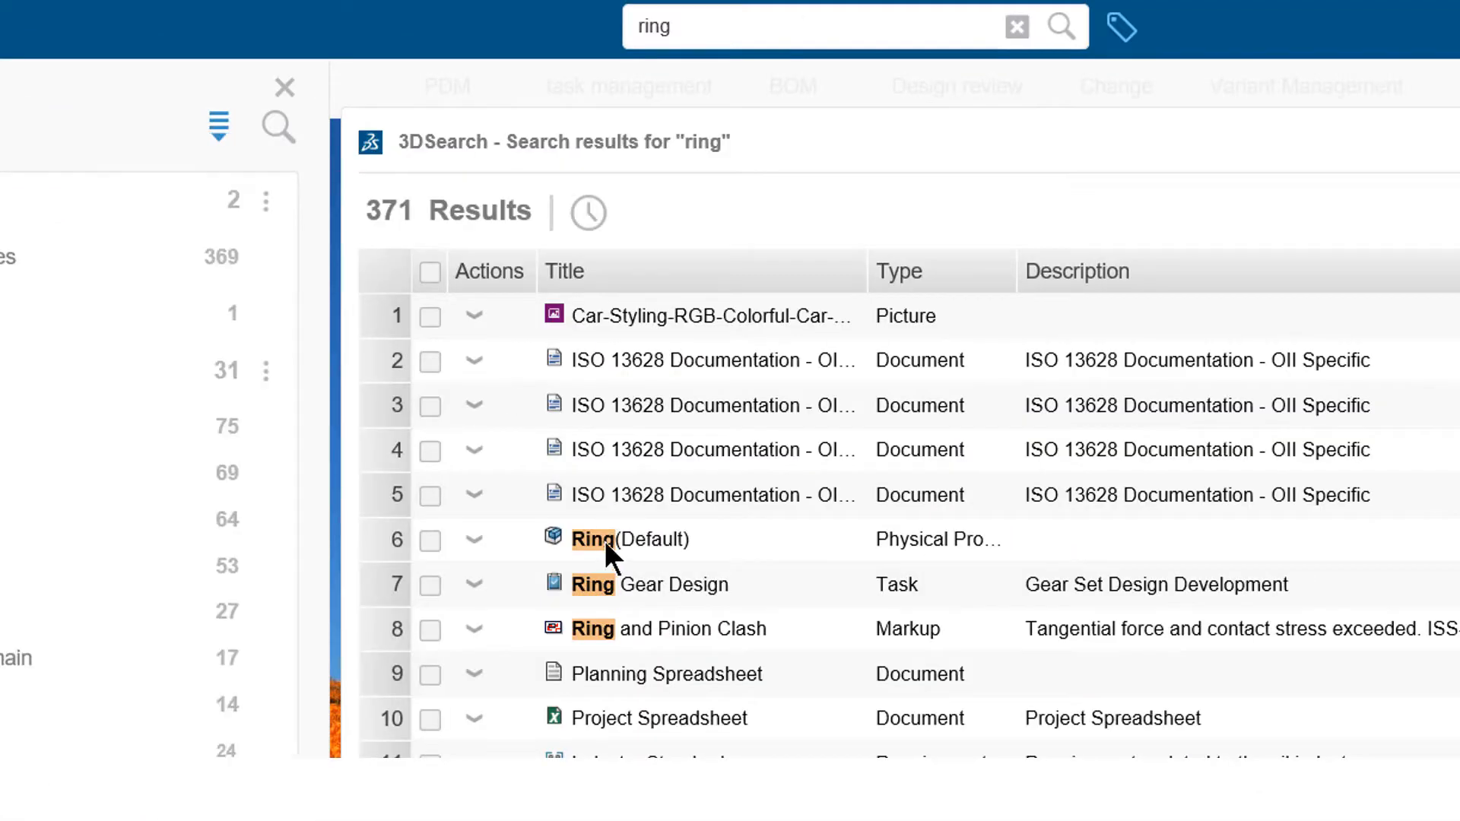
left_click_drag(605, 541, 586, 508)
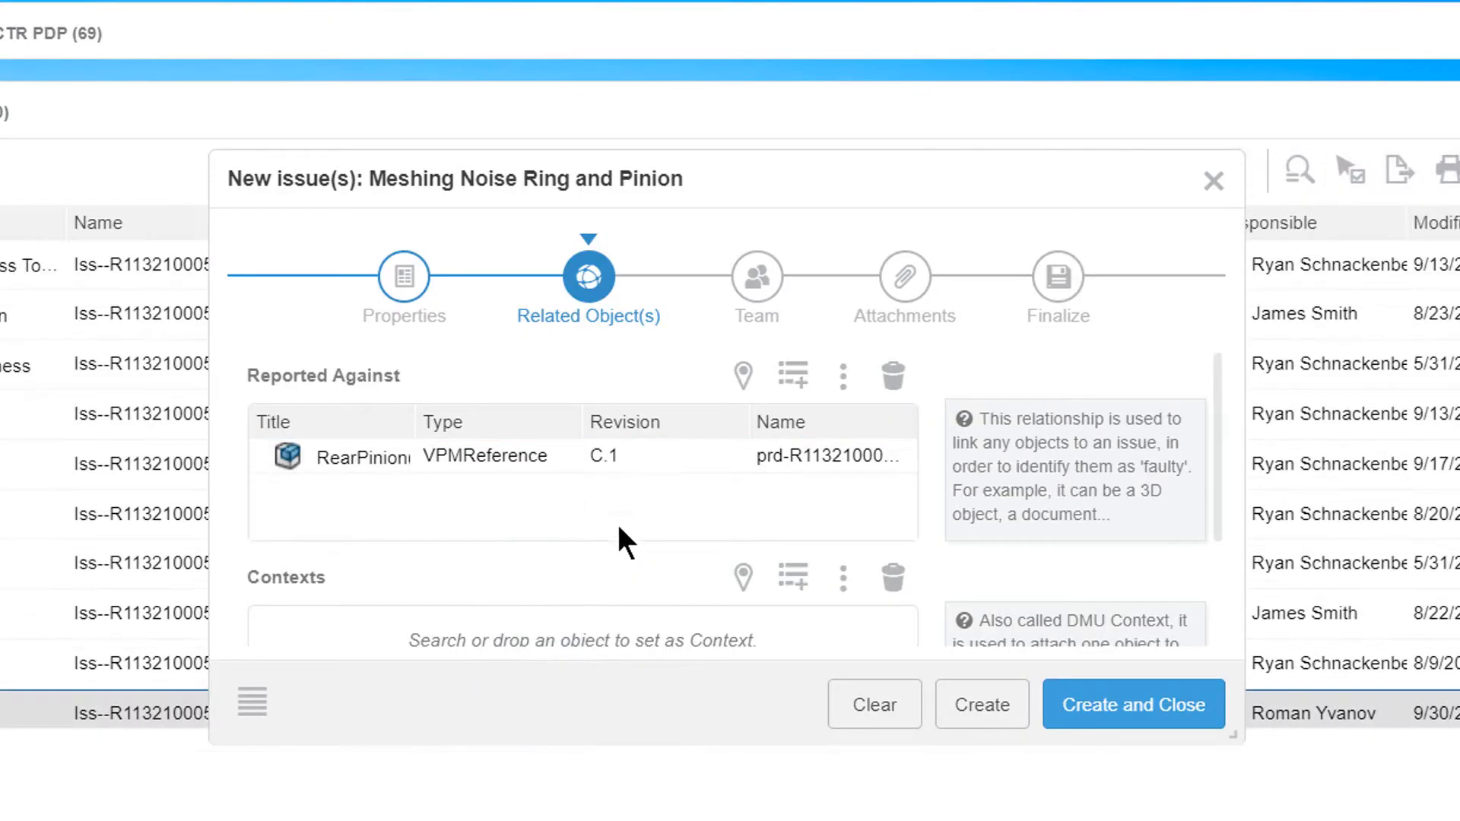
Assign the chosen team member to the issue and attach the four supporting gear files
scroll(705, 494, "down", 5)
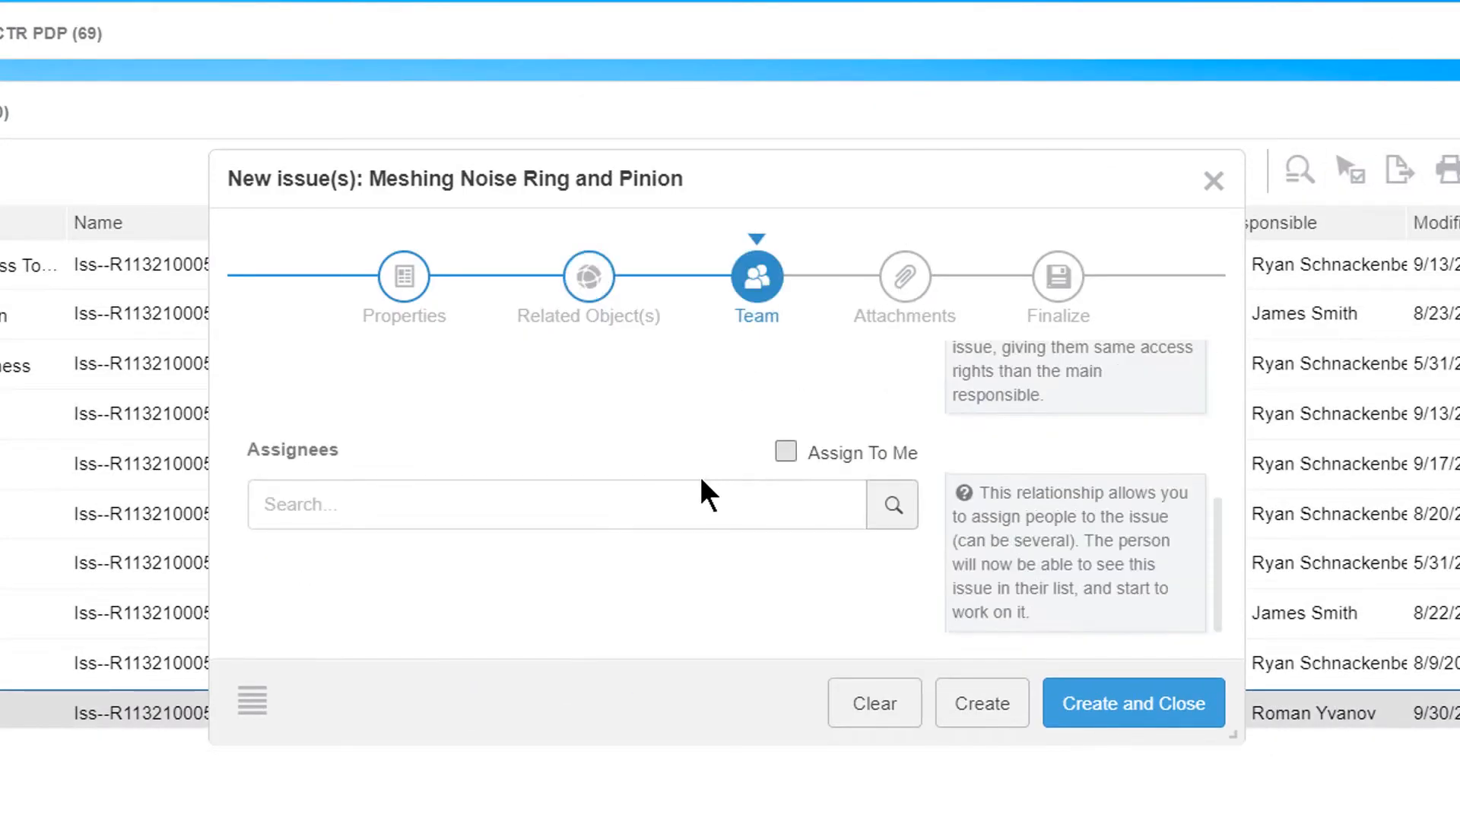
left_click(695, 482)
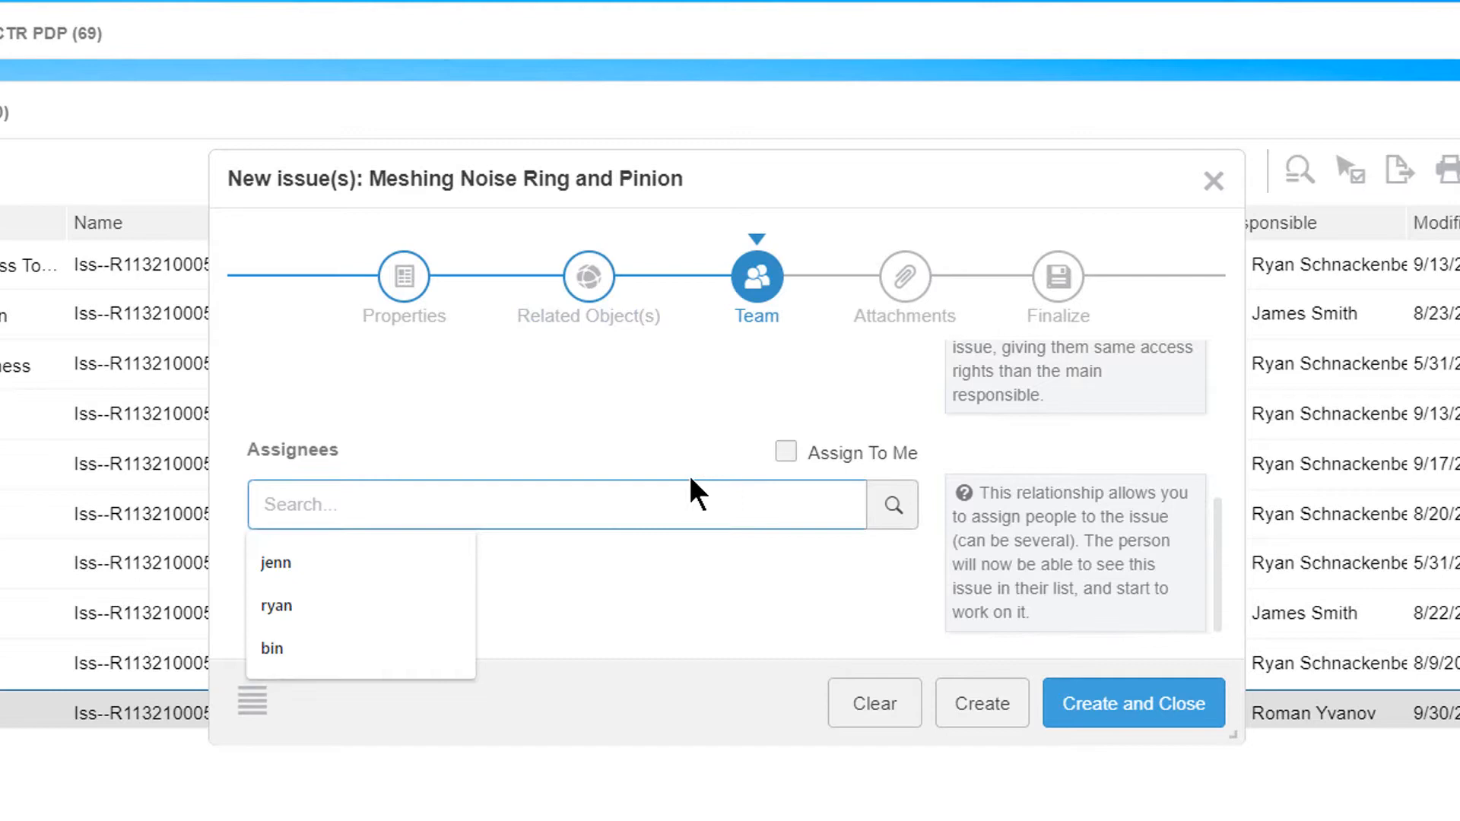
left_click(378, 601)
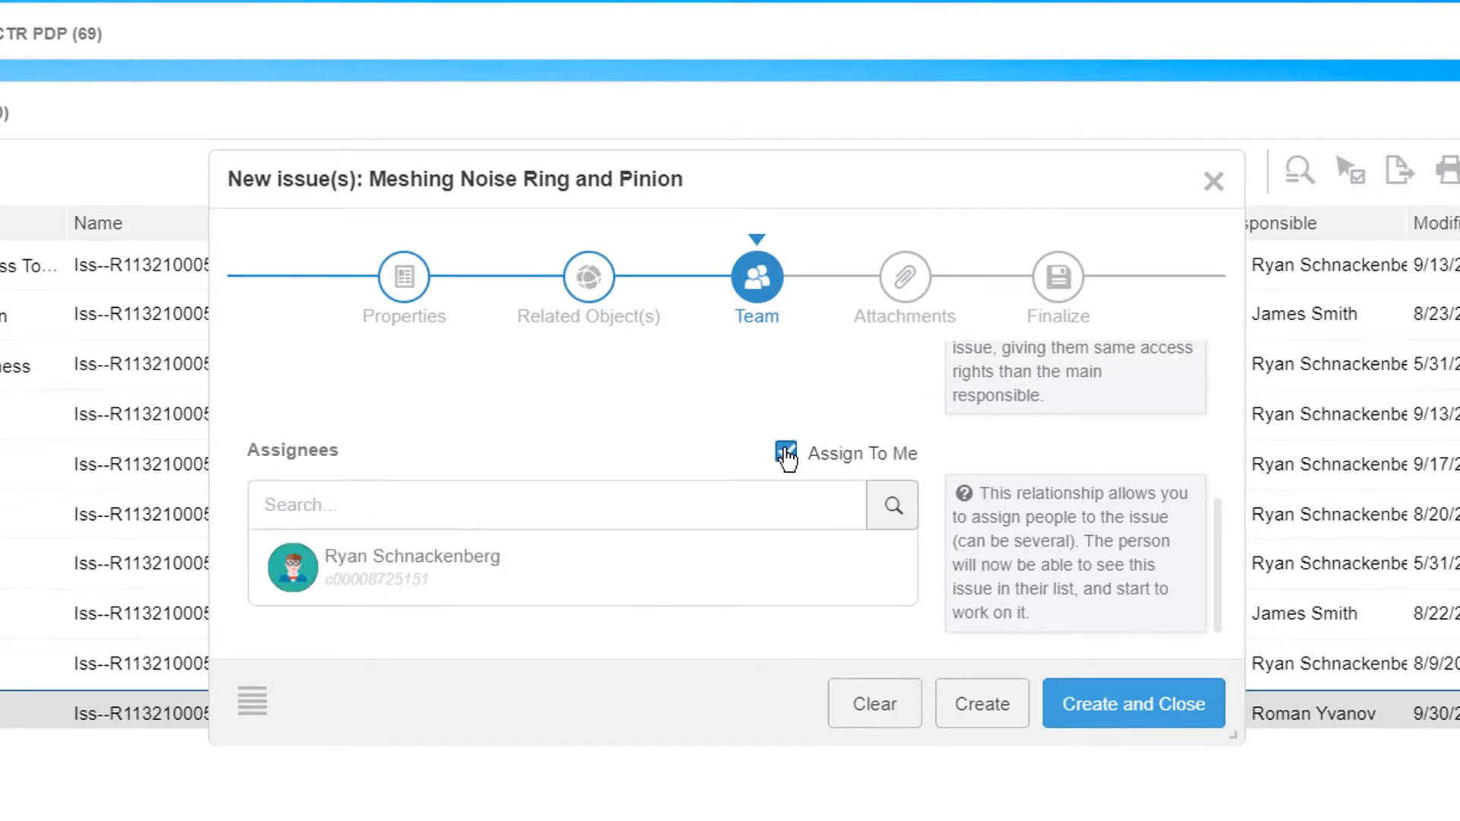
left_click(905, 293)
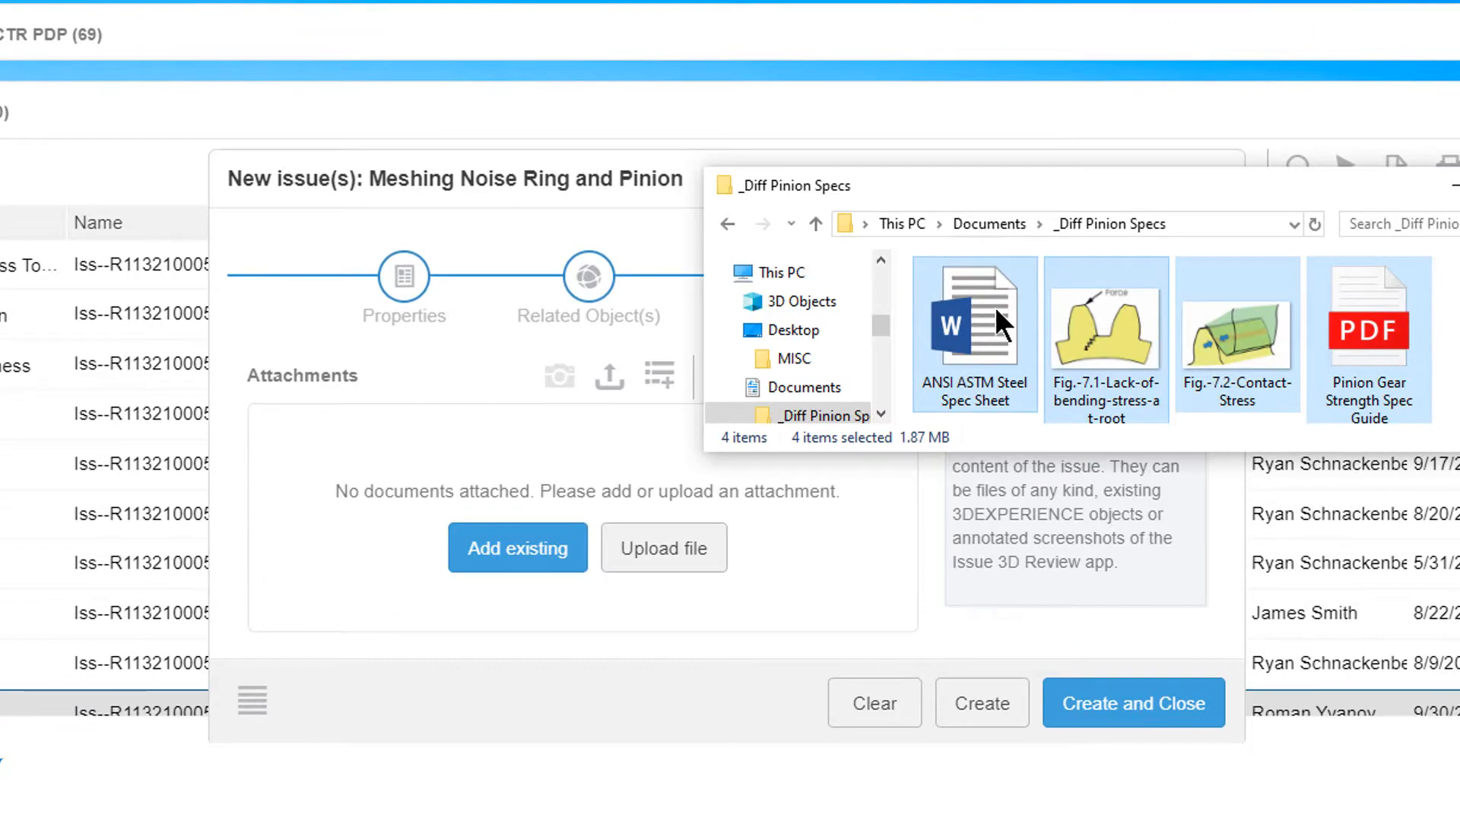
left_click_drag(994, 307, 512, 461)
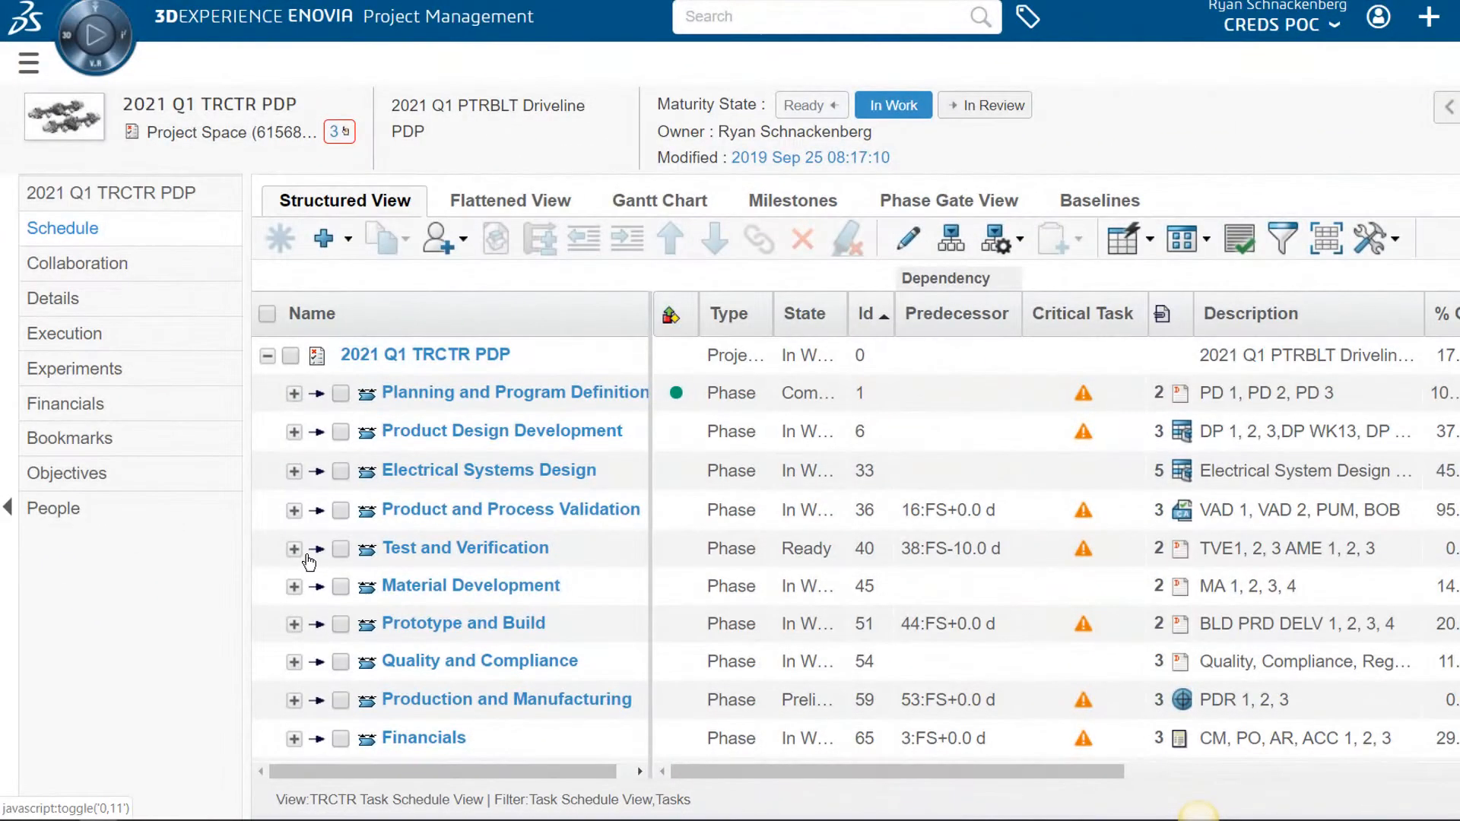
Under TV1, start a task 'Differential TV' described 'Differential Simulation, Test and Verification'
left_click(294, 549)
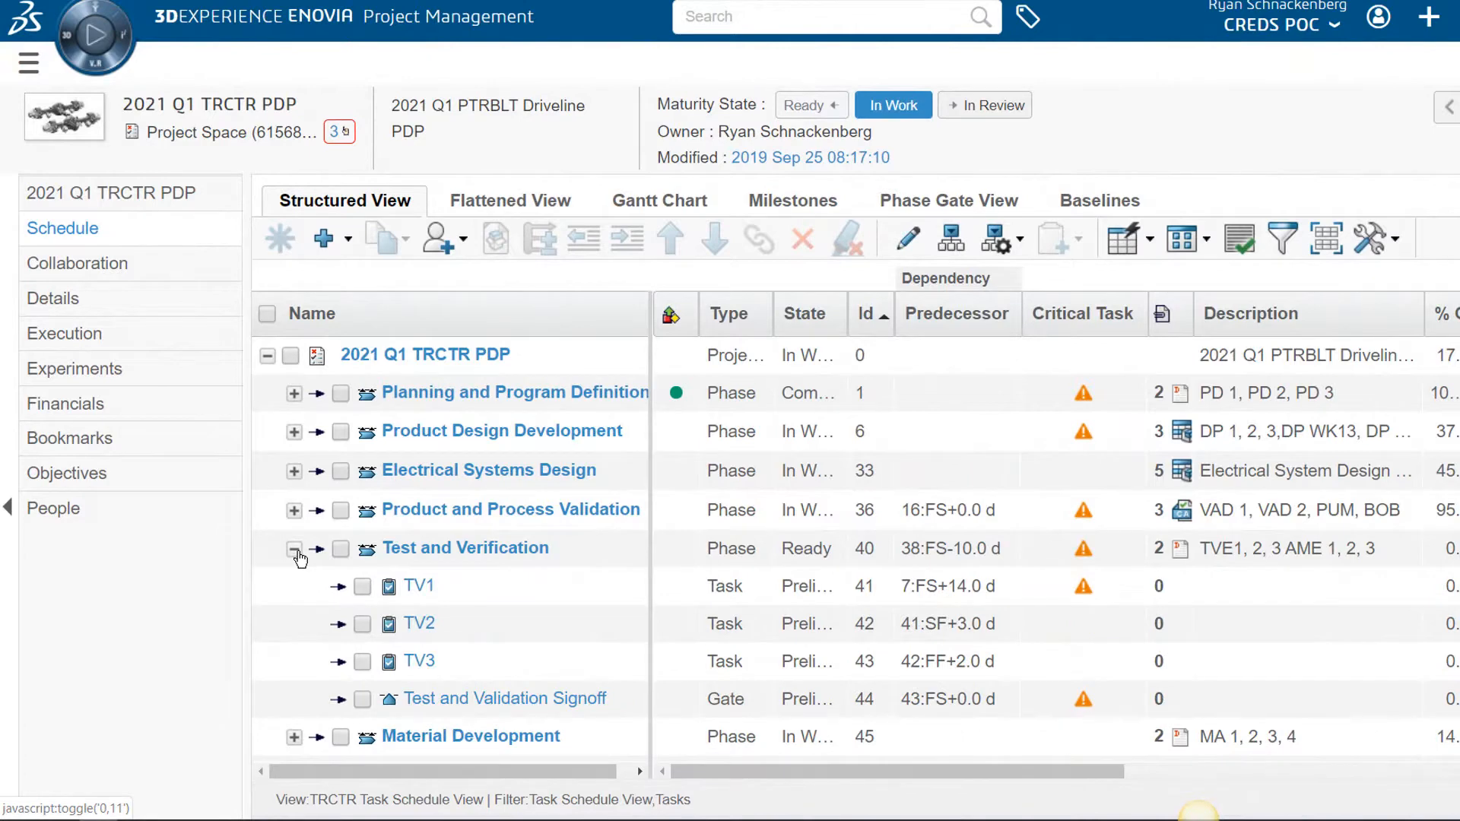
left_click(362, 587)
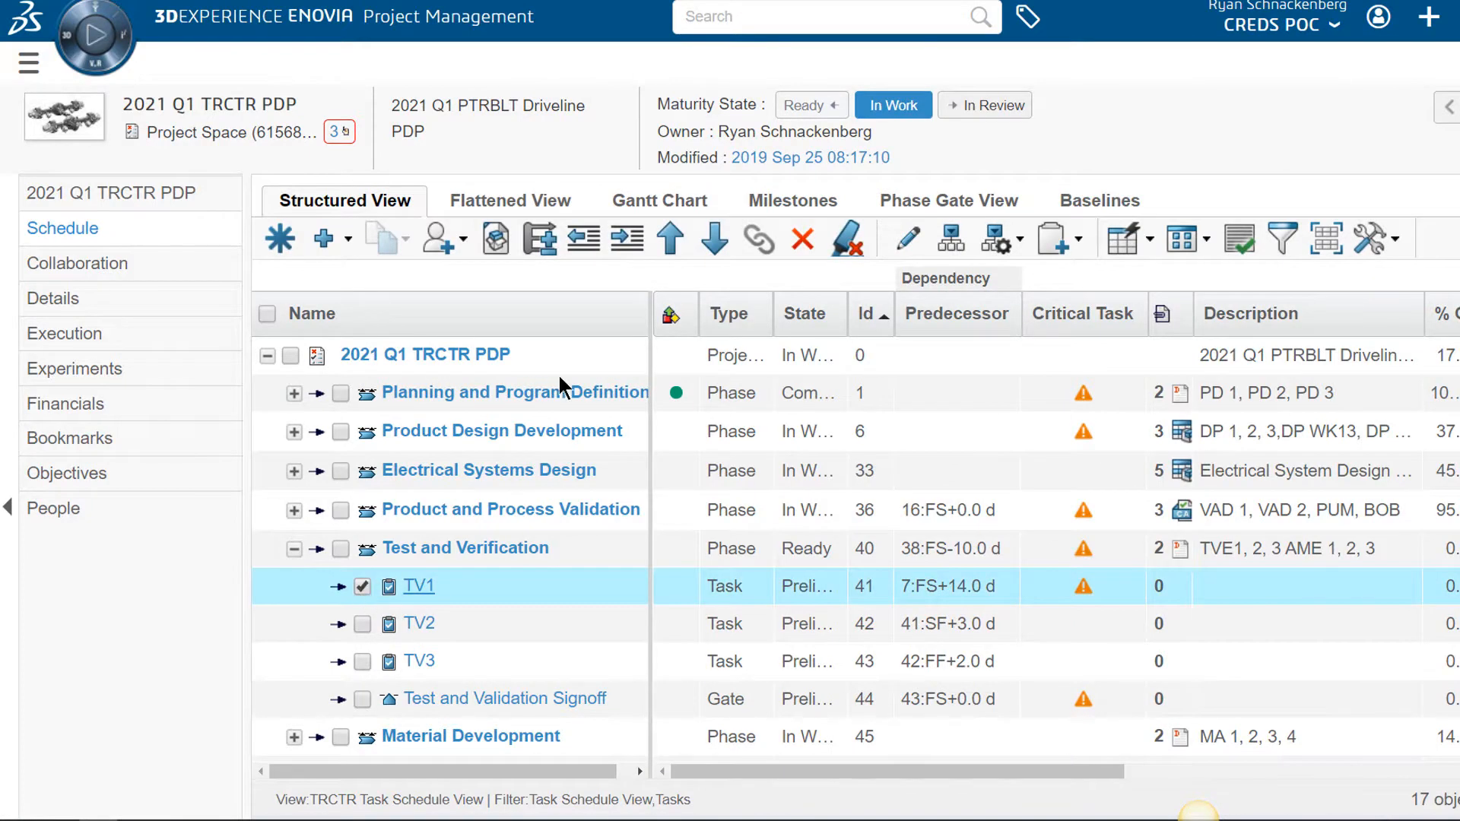
left_click(281, 240)
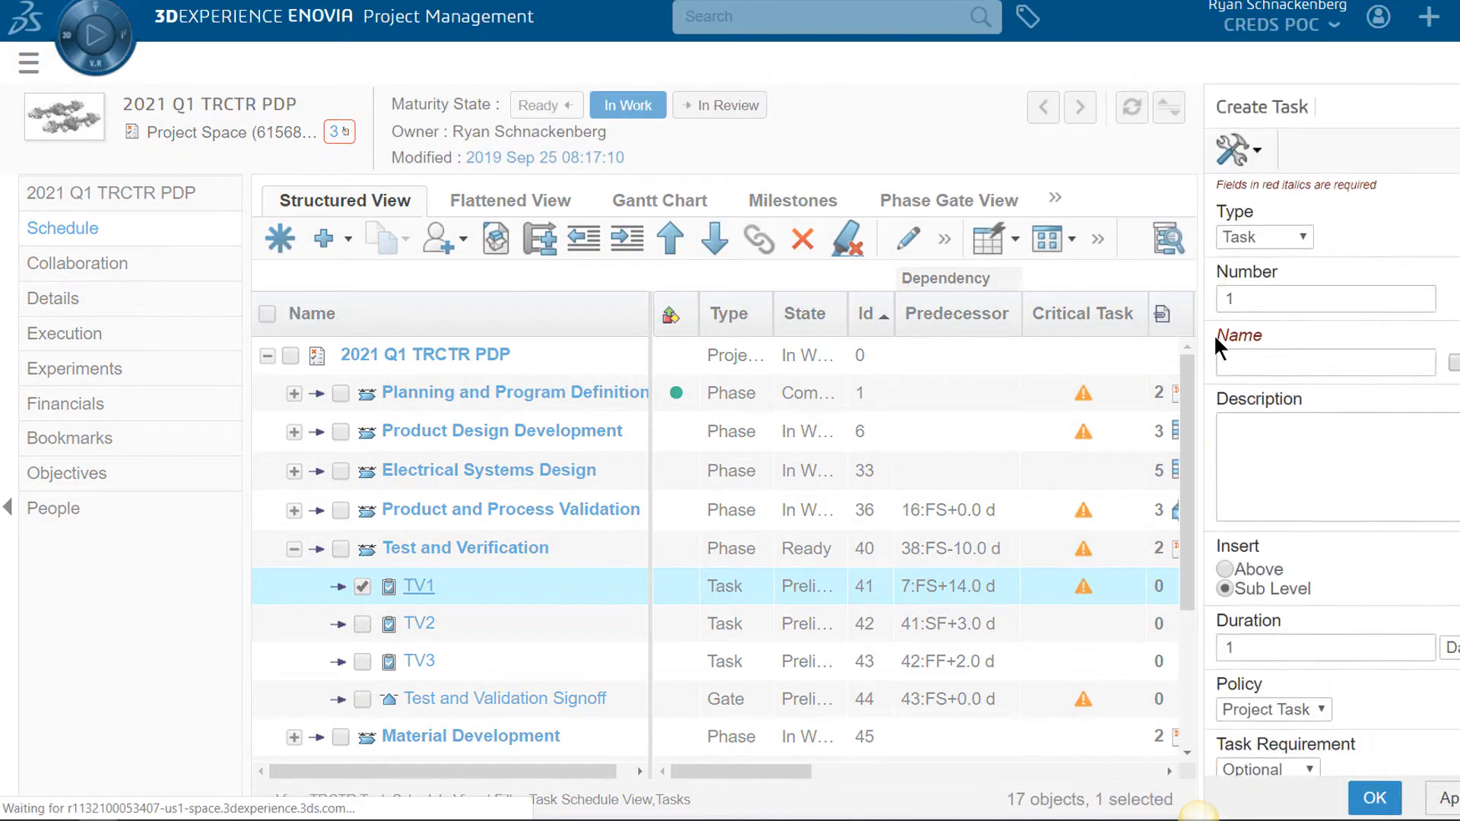
type("Differential TV")
left_click(1265, 438)
type("Differential Simulation, Test and Verification")
Give it a 25-day duration, Mandatory requirement and Technical Designer role, and create it
scroll(1057, 365, "down", 2)
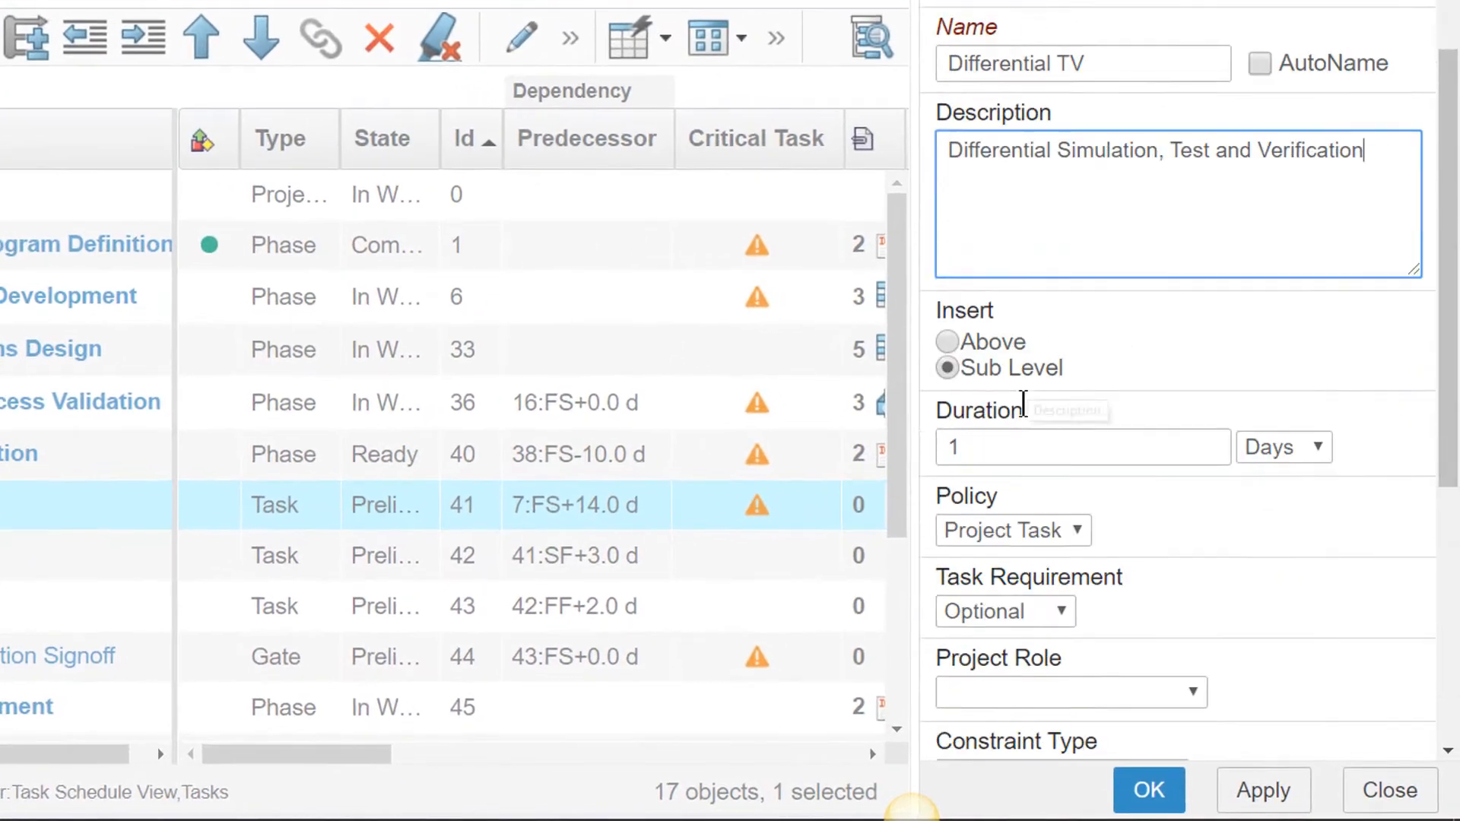
left_click(1128, 453)
scroll(1095, 532, "down", 2)
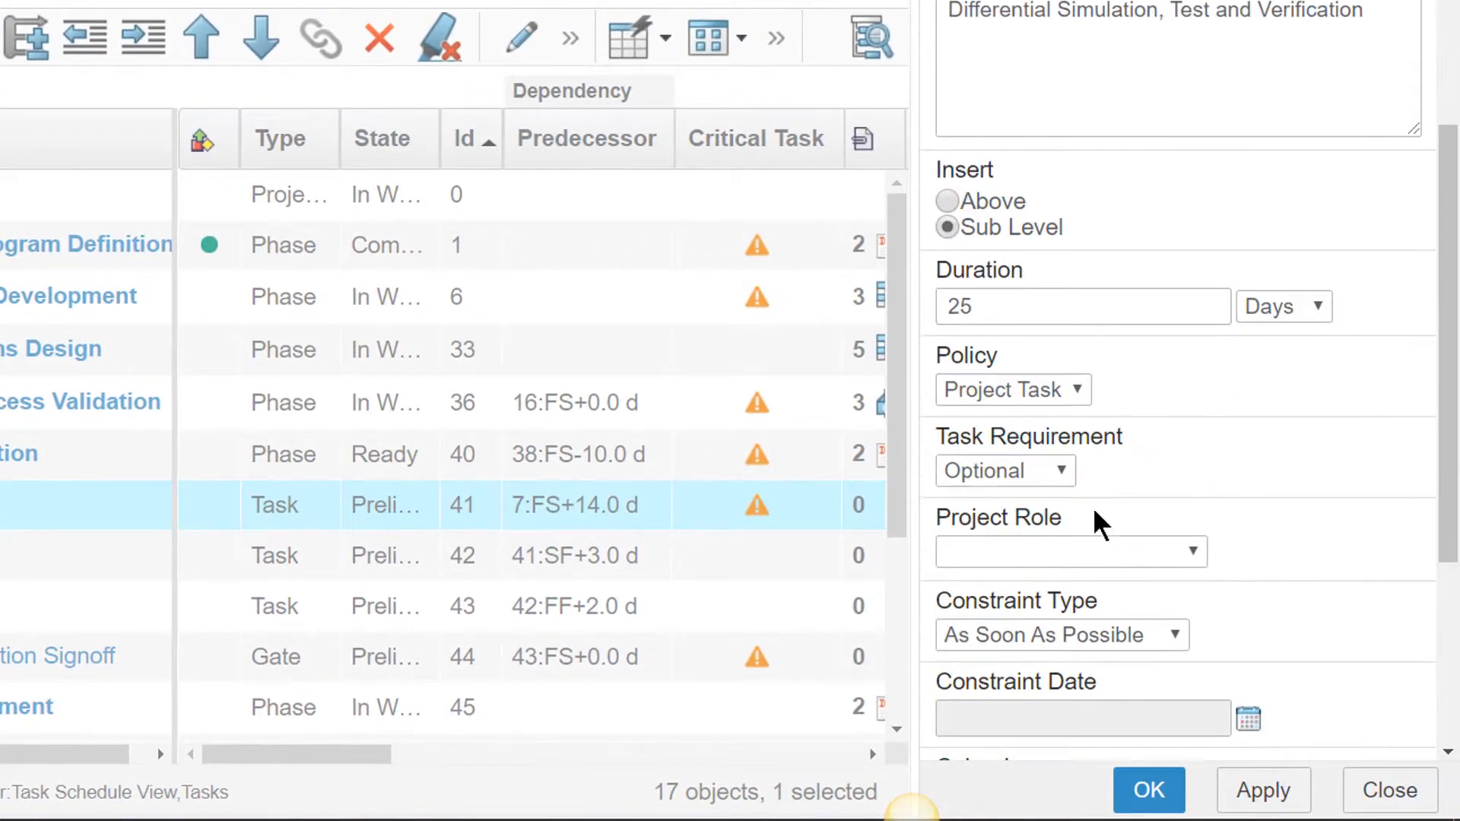
left_click(1102, 469)
left_click(1049, 524)
left_click(1102, 553)
left_click(1095, 340)
scroll(1133, 522, "down", 5)
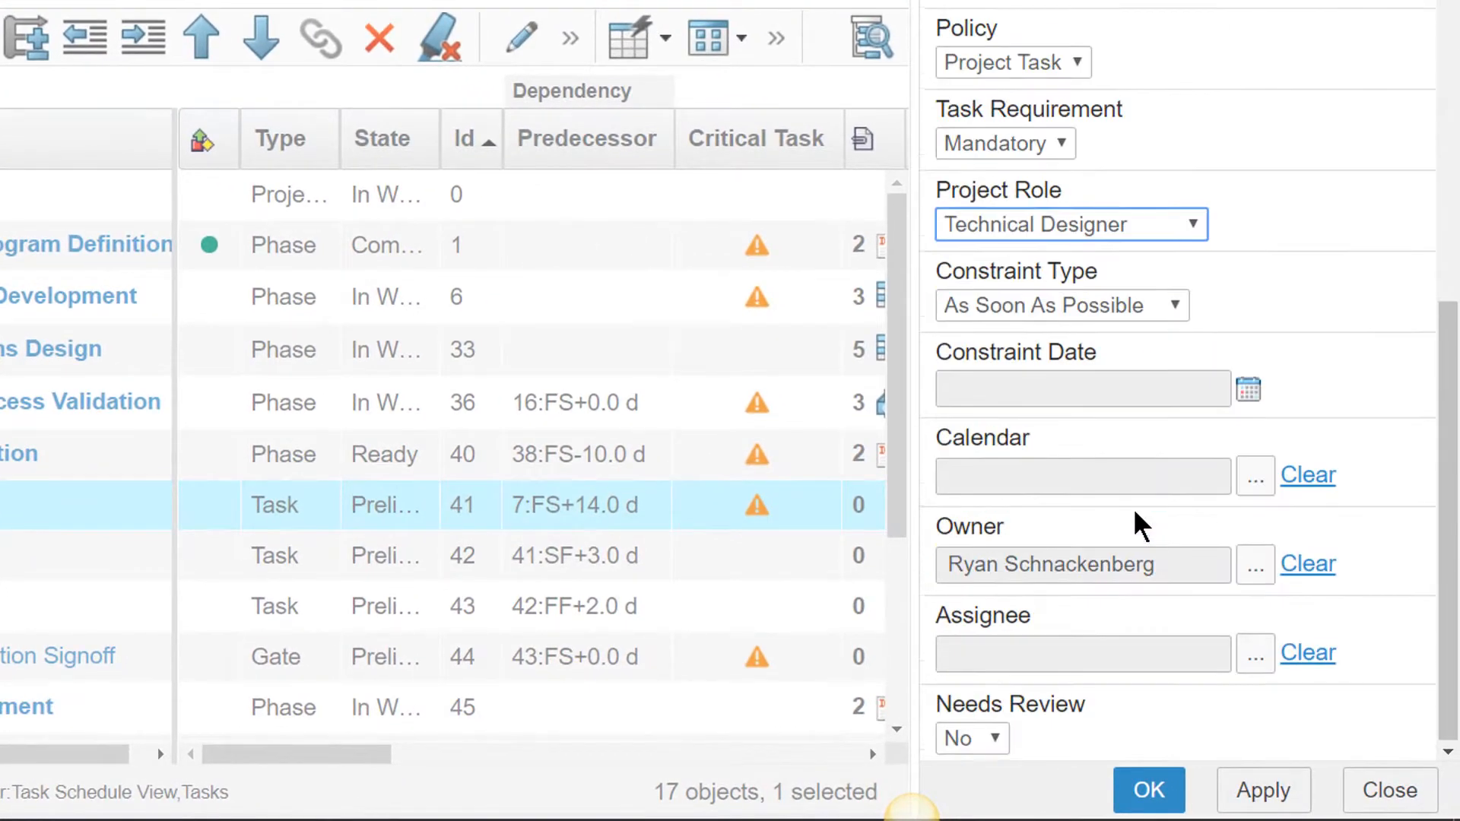
left_click(1150, 791)
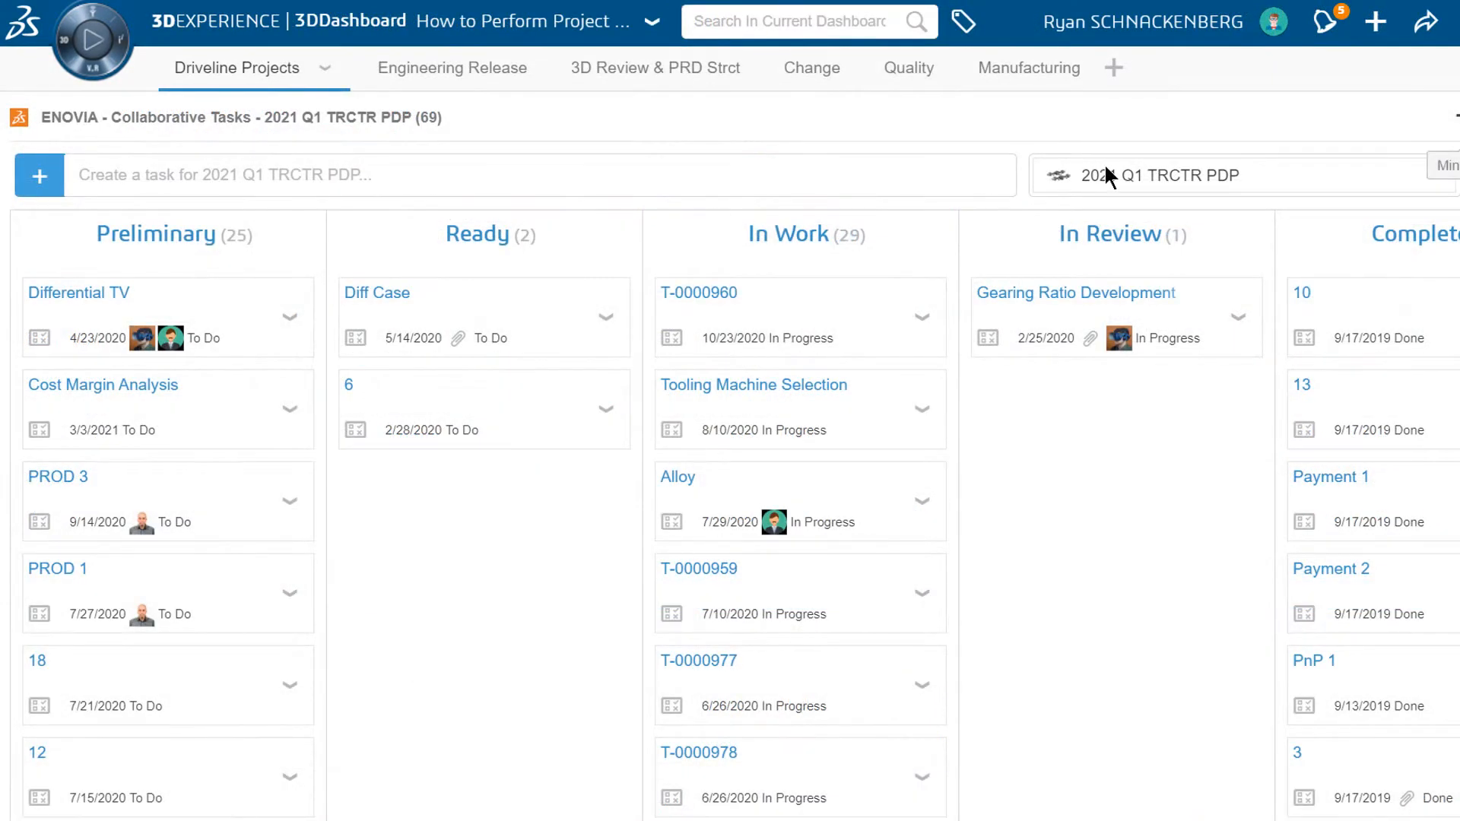
Edit the Differential TV task and set its maturity to Ready
left_click(290, 316)
left_click(352, 362)
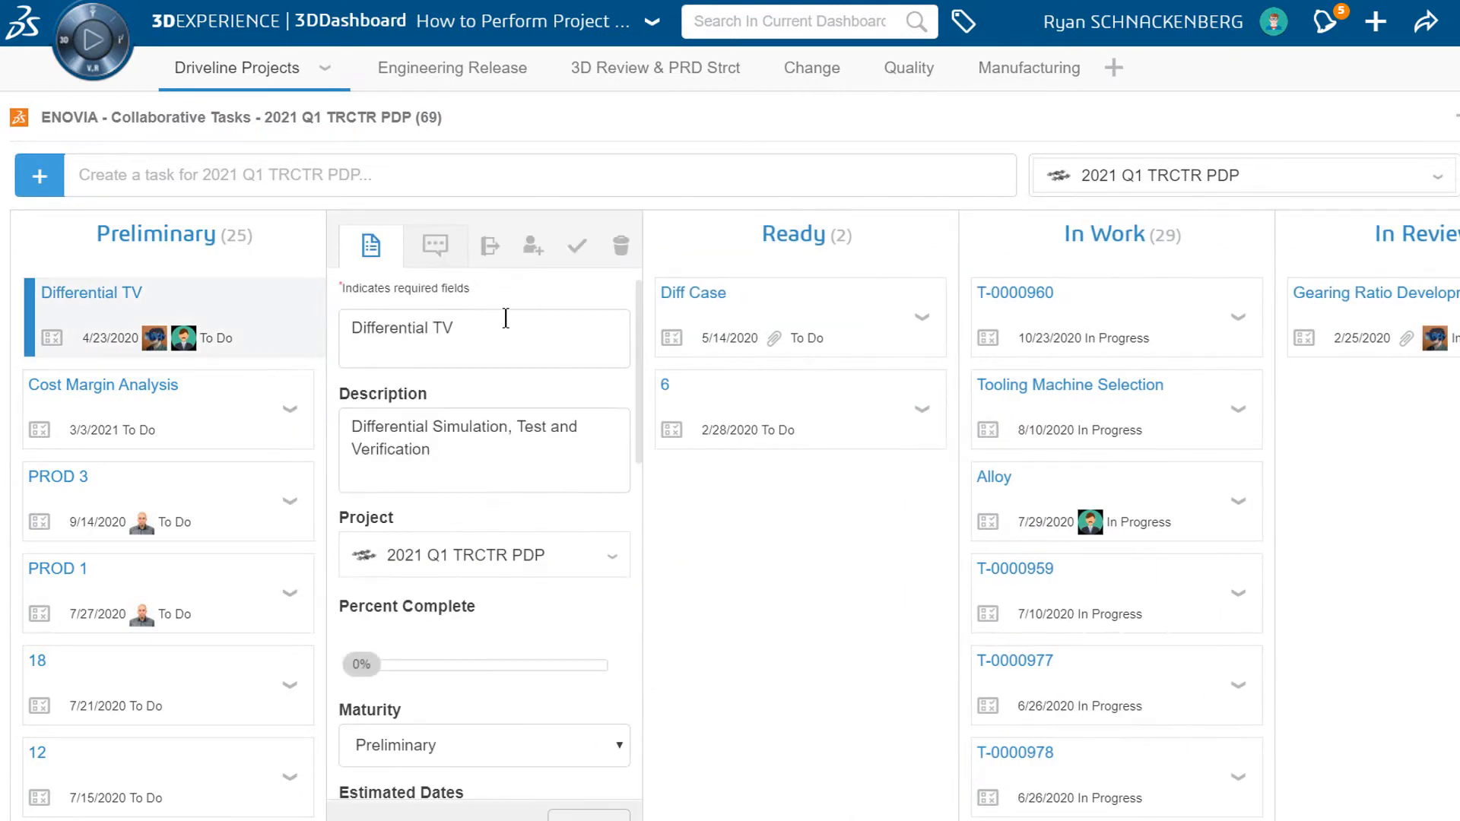
left_click(428, 747)
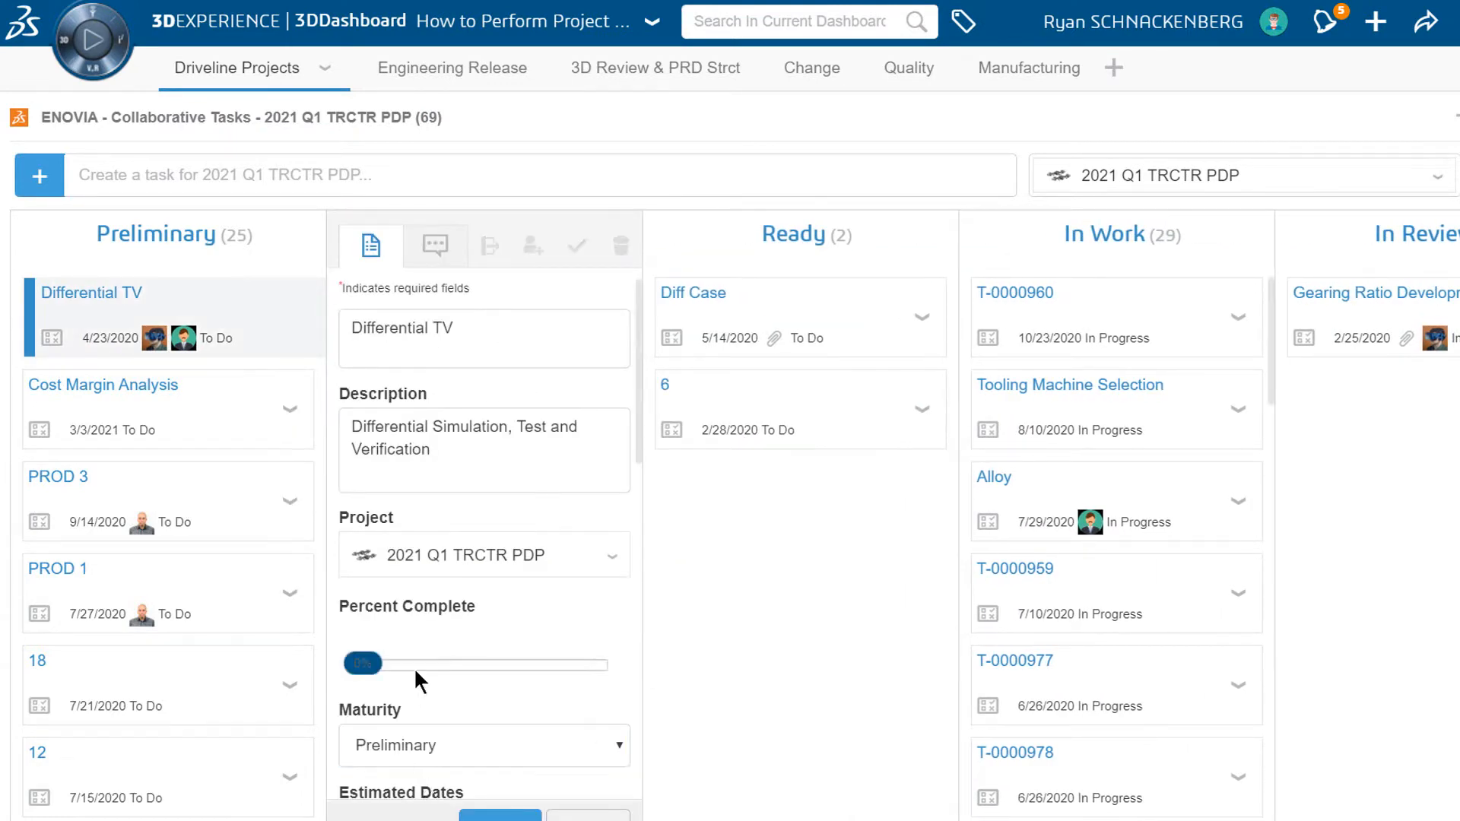
scroll(465, 610, "down", 2)
left_click(466, 644)
left_click(431, 696)
Add the Meshing Noise Ring and Pinion issue as the task's deliverable
scroll(435, 686, "down", 7)
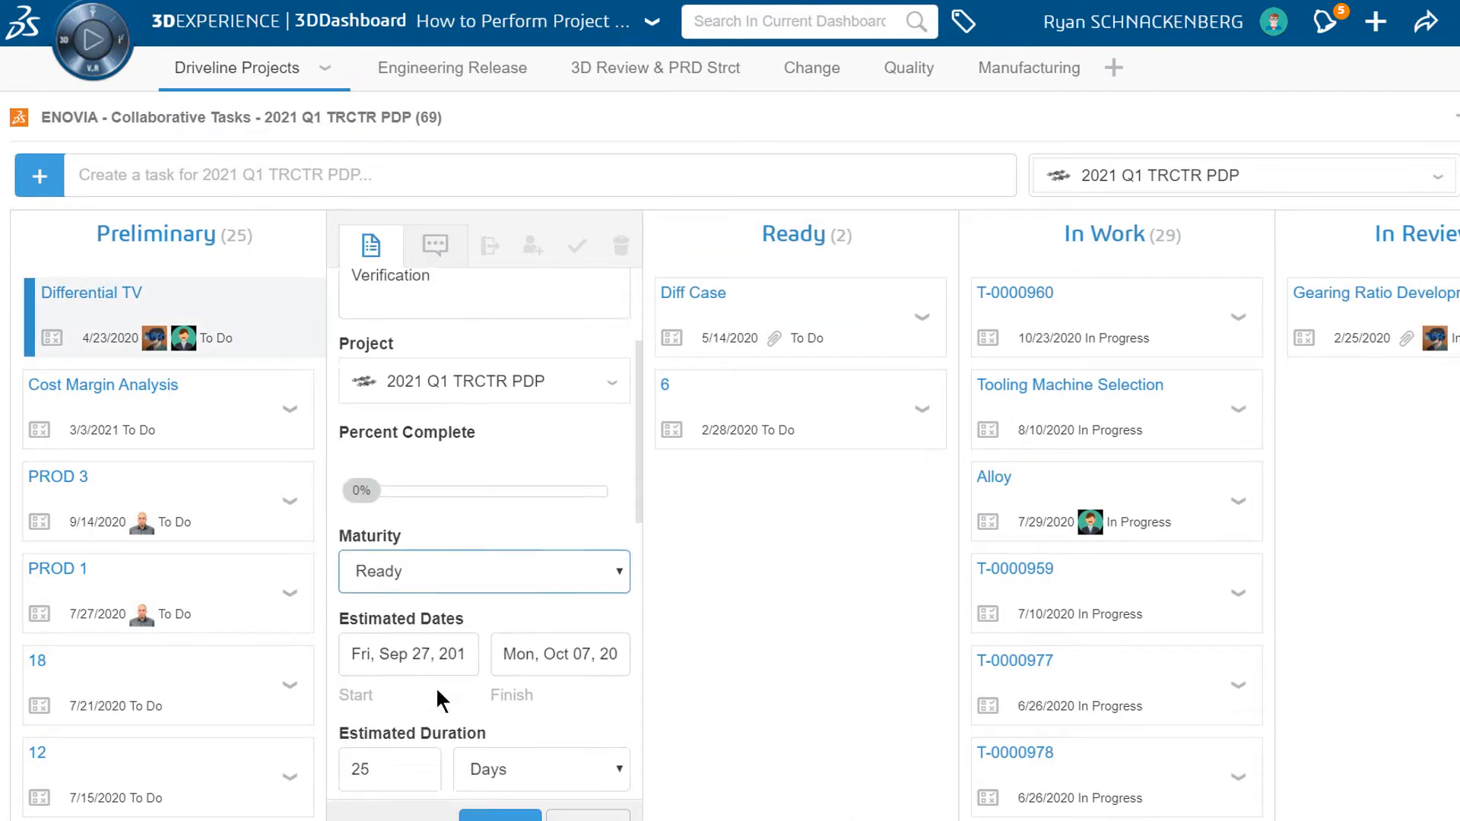
scroll(427, 679, "down", 2)
left_click(424, 629)
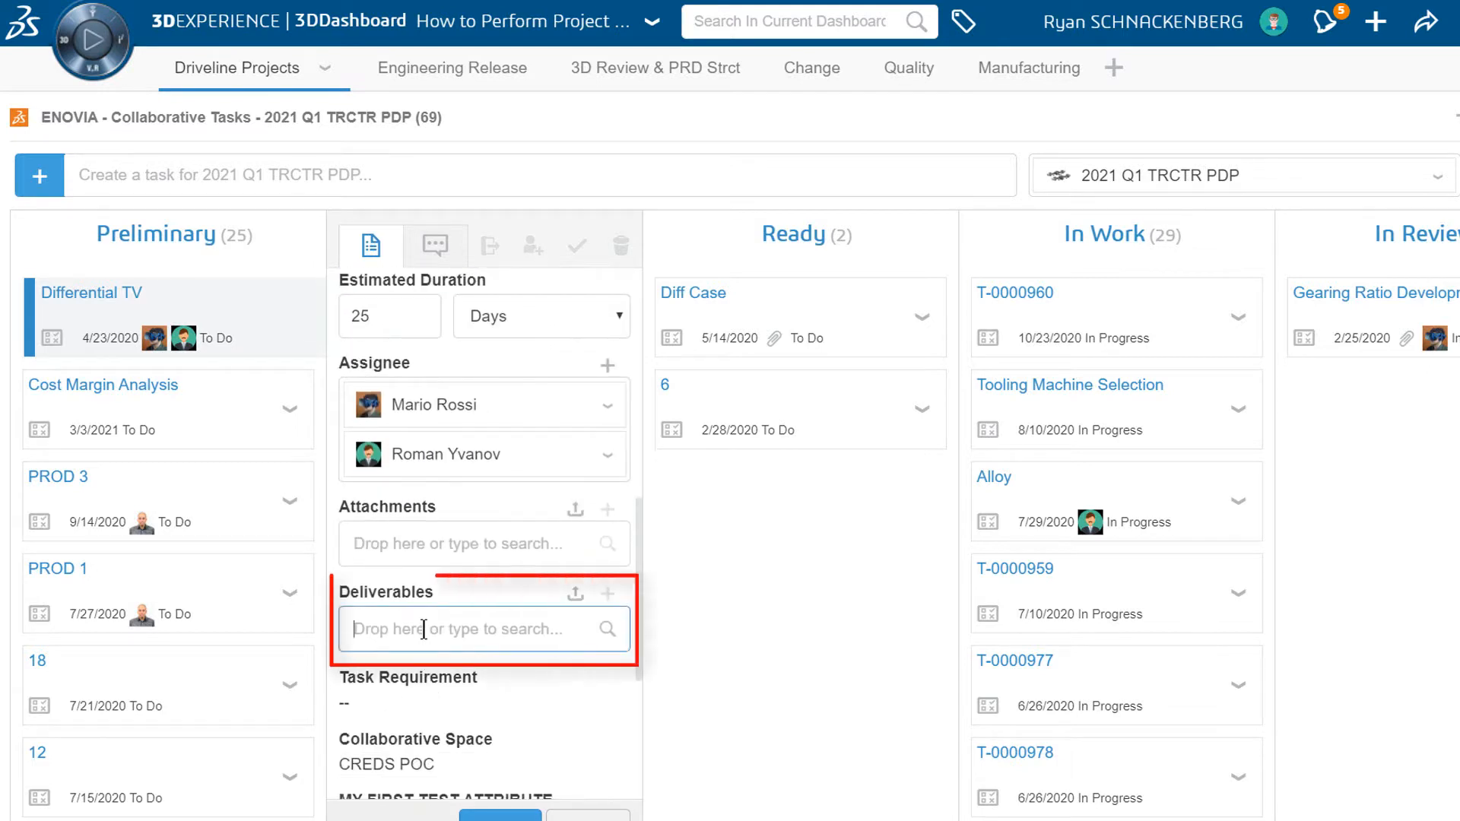
type("meshing")
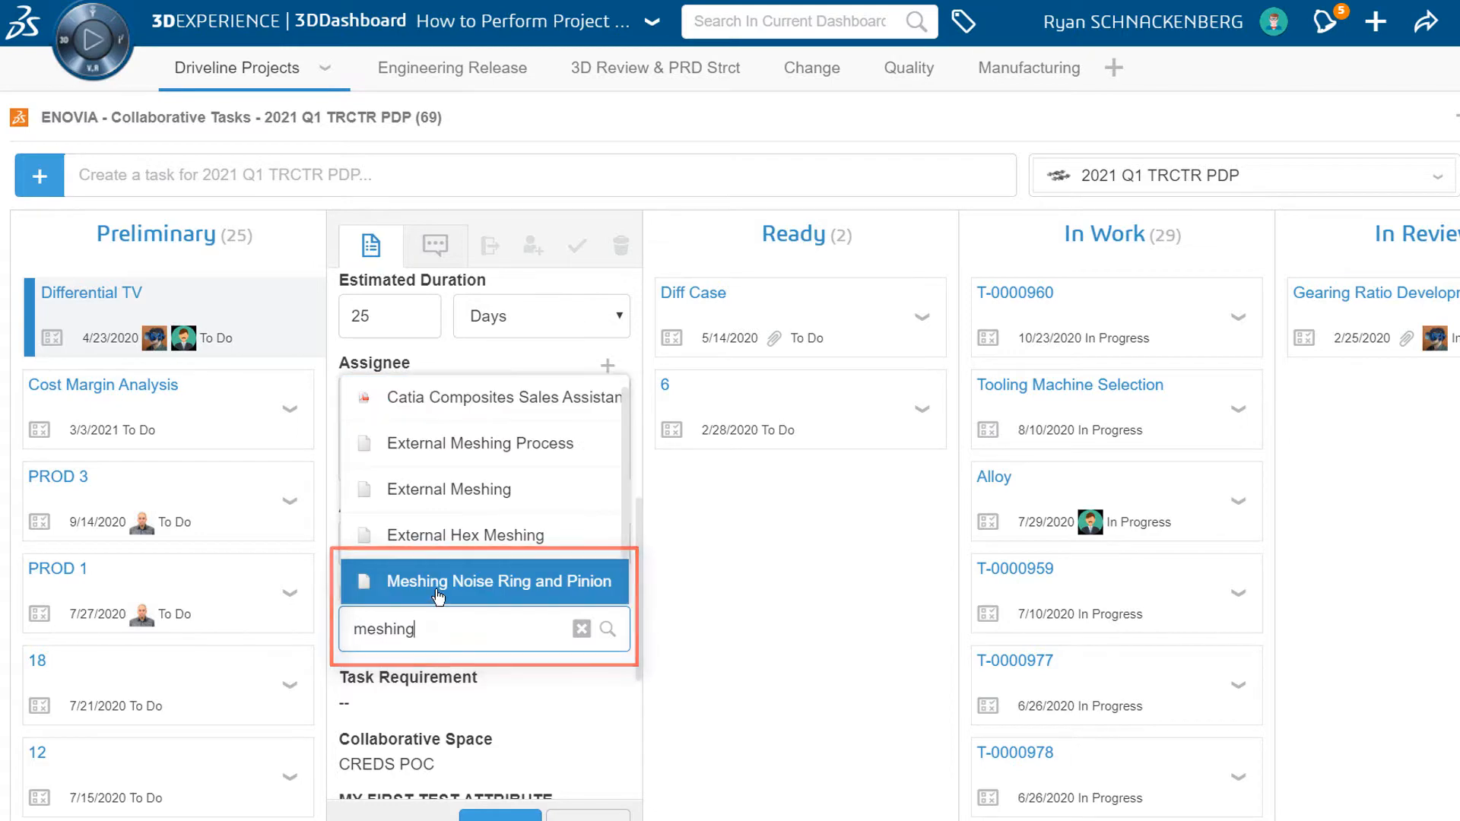
left_click(435, 597)
Comment to a colleague about scheduling a design review, then load RearPinion into 3D Markup
left_click(435, 244)
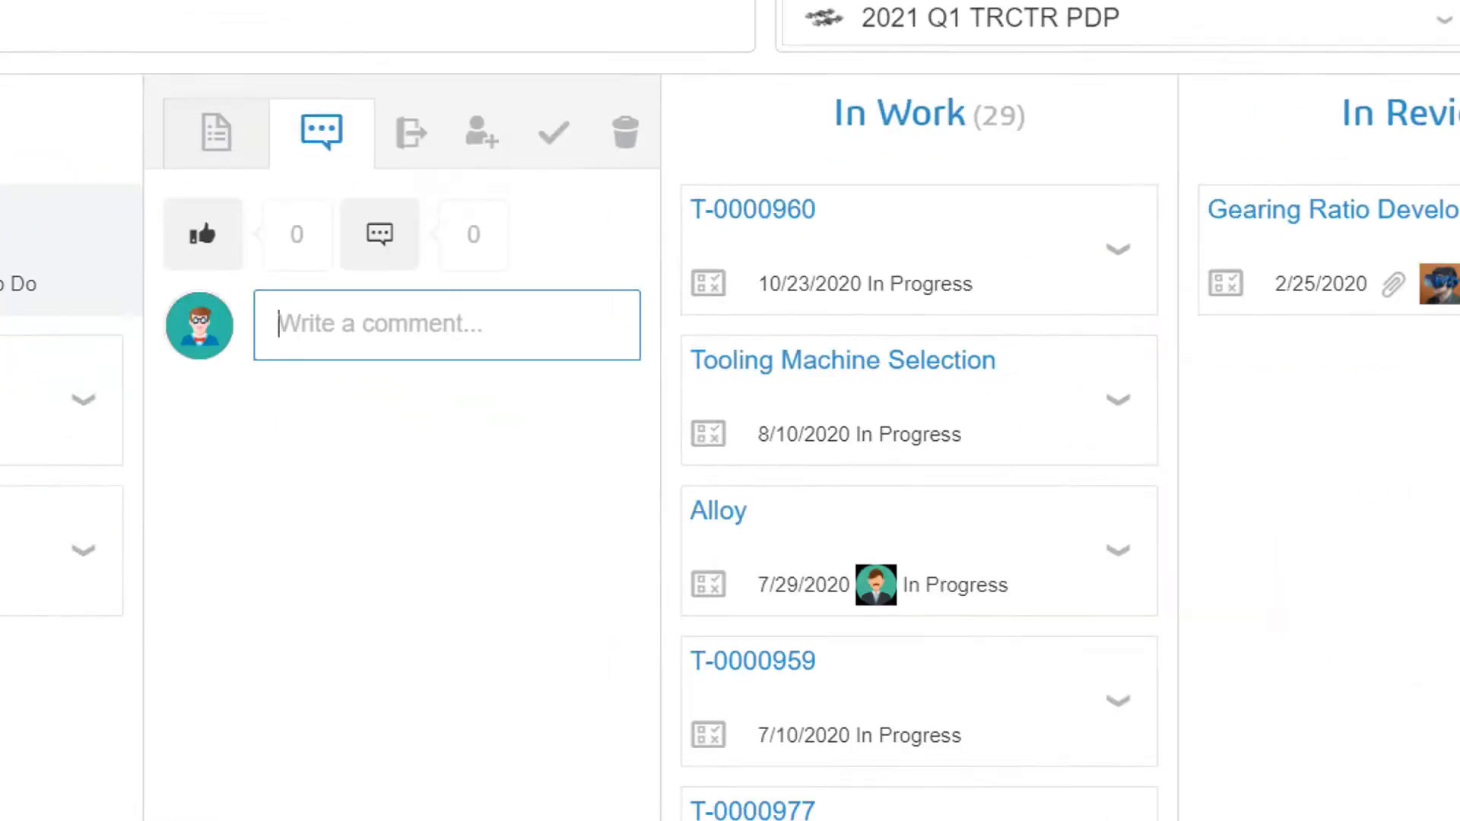
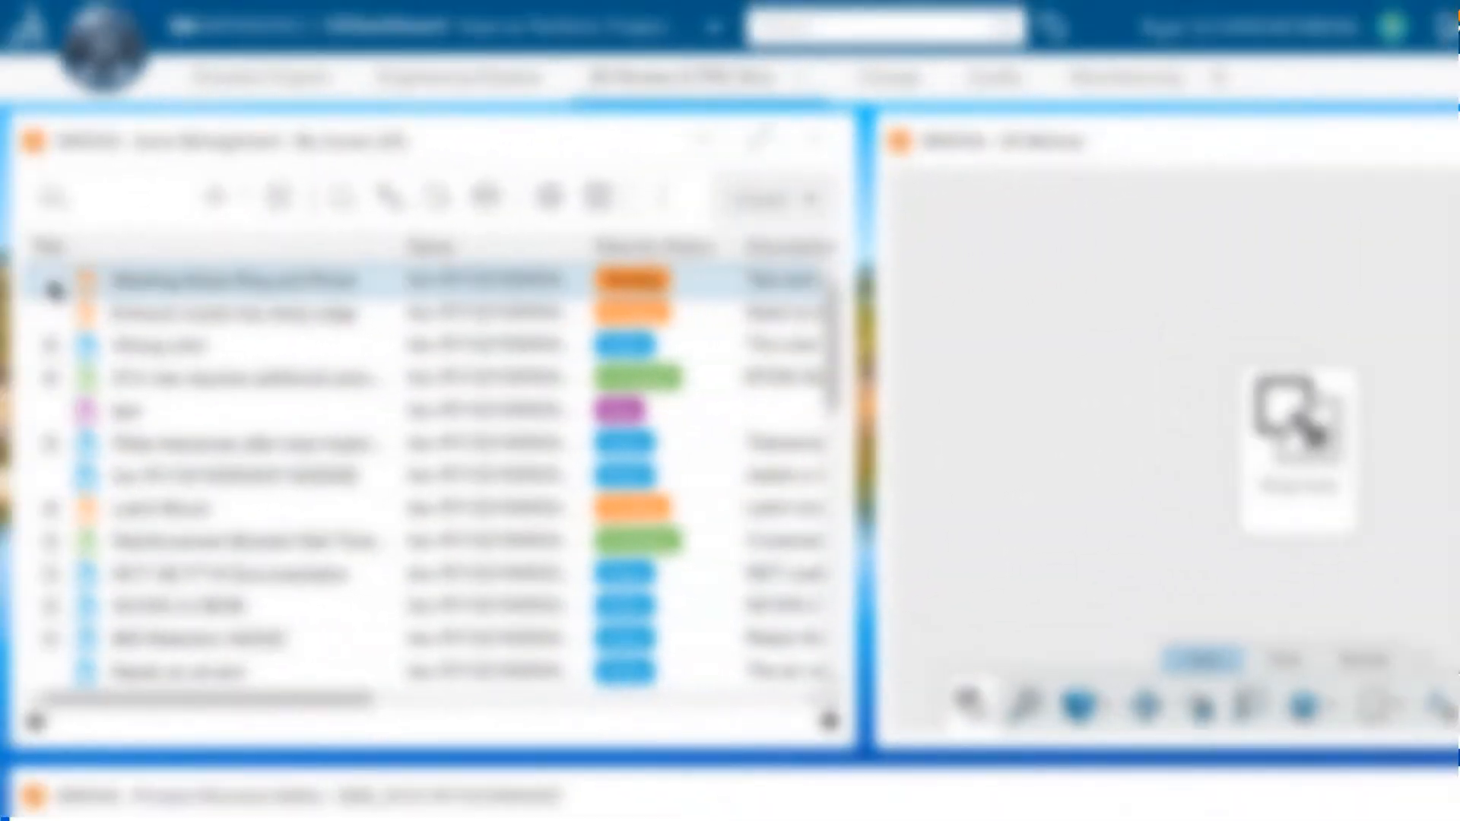
left_click(50, 280)
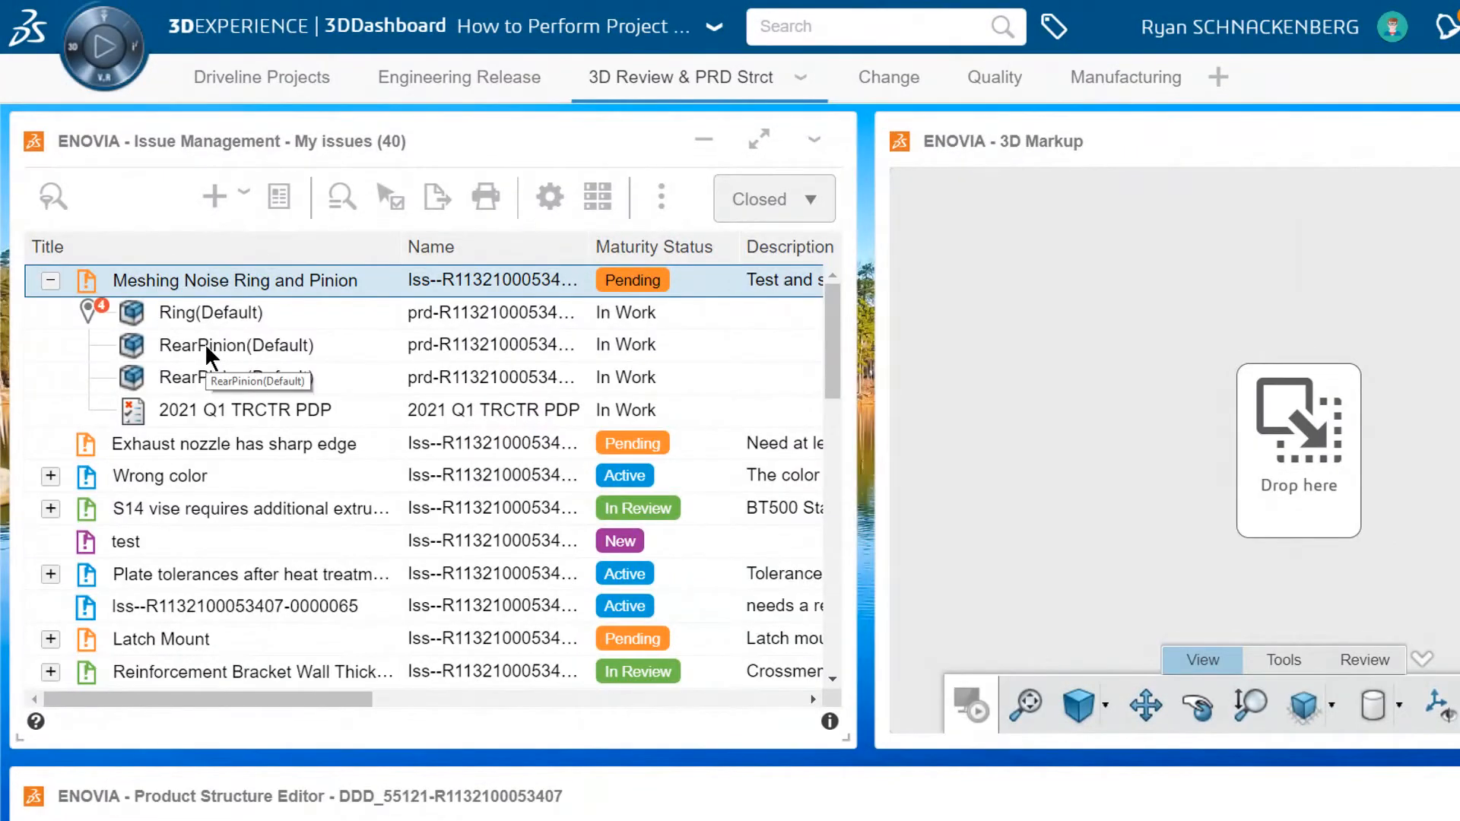
left_click_drag(204, 344, 1135, 415)
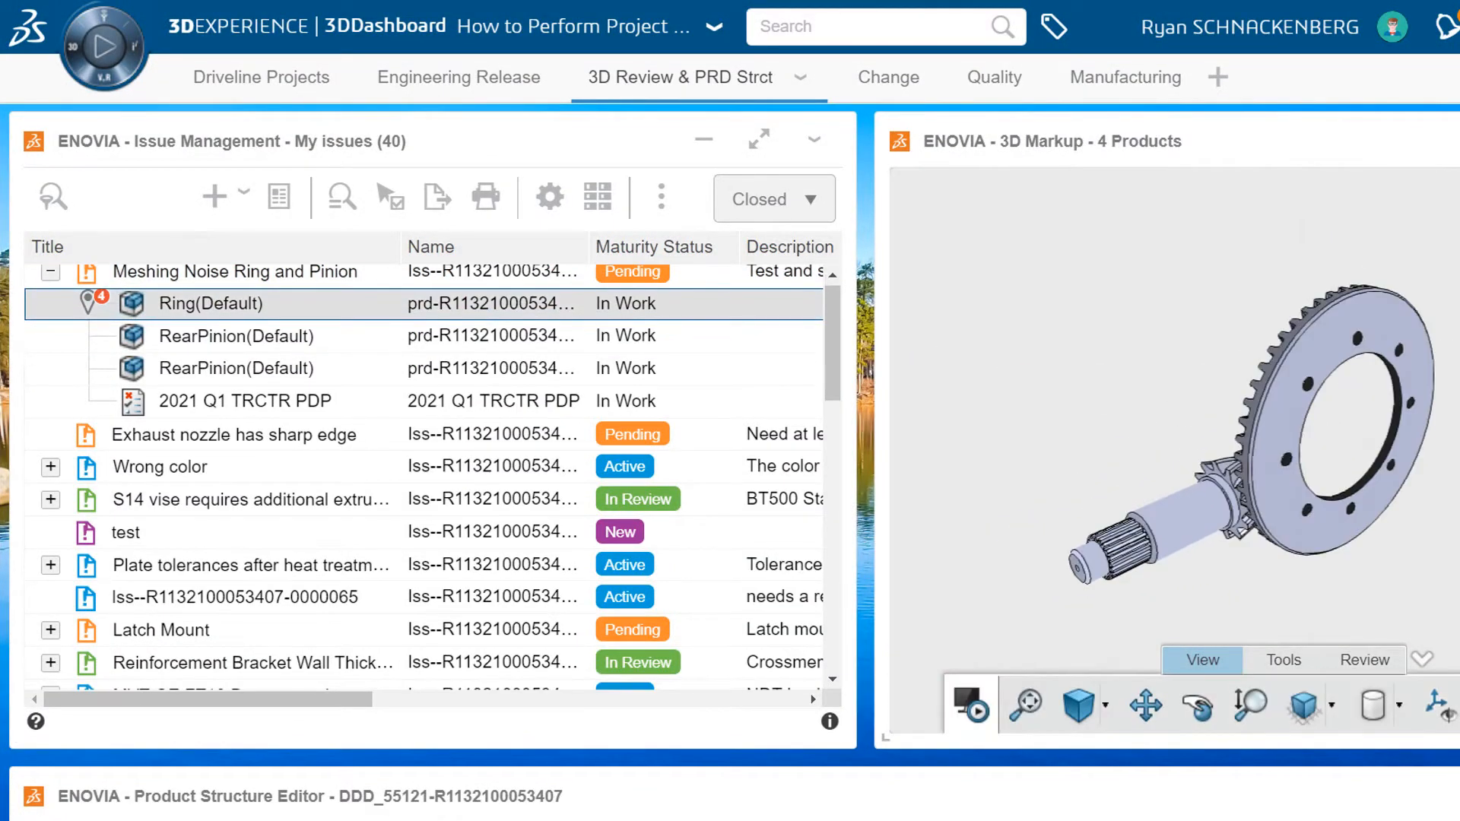
Zoom in on the pinion-ring mesh and insert three gear stress images
left_click(1380, 108)
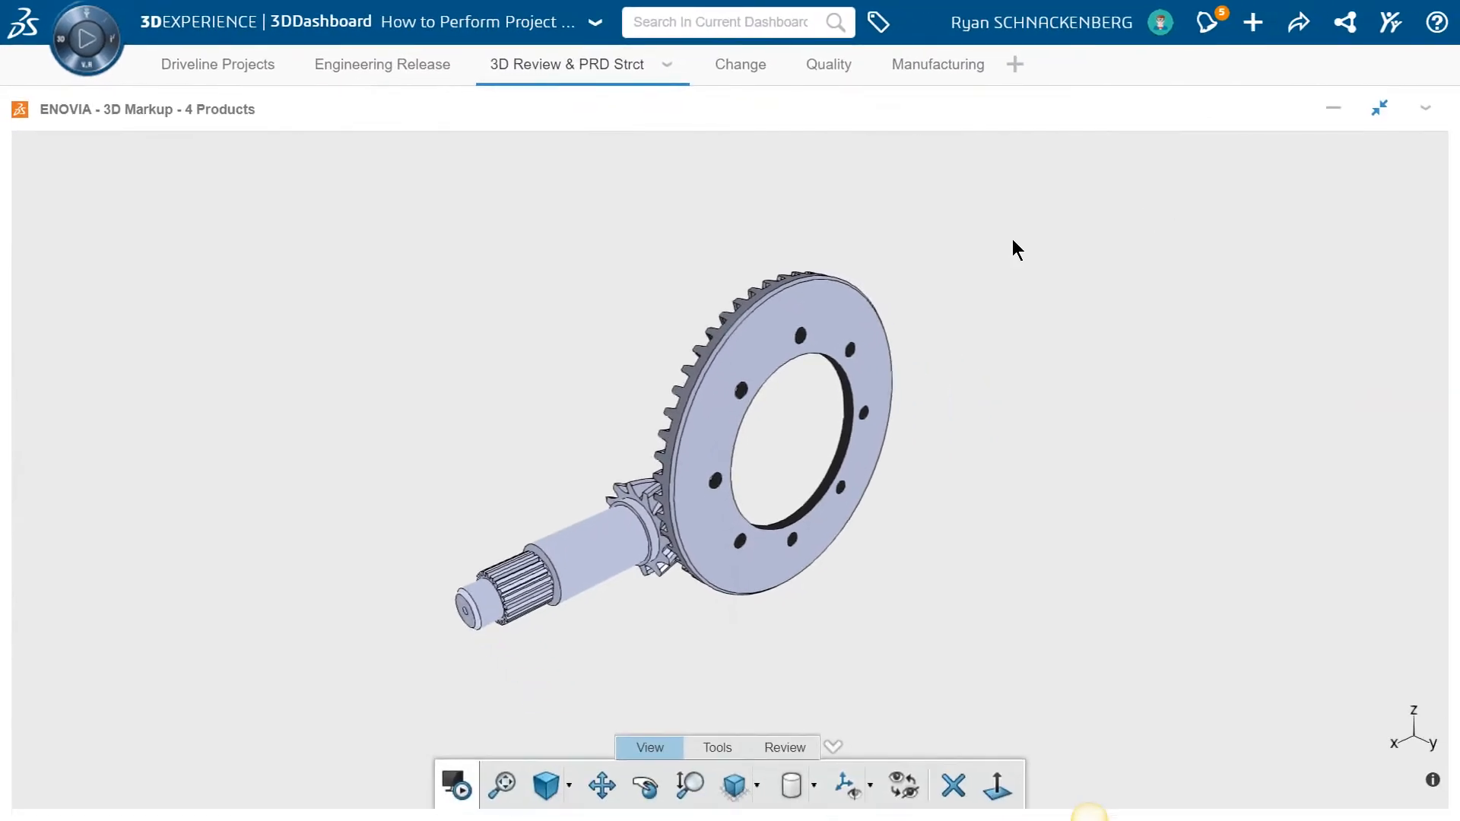
mouse_move(1013, 240)
middle_mouse_down()
mouse_move(919, 440)
mouse_move(934, 189)
middle_mouse_up()
mouse_move(995, 521)
middle_mouse_down()
mouse_move(987, 393)
mouse_move(1016, 248)
mouse_move(1075, 554)
mouse_move(1134, 309)
mouse_move(727, 237)
mouse_move(1099, 434)
mouse_move(788, 415)
middle_mouse_up()
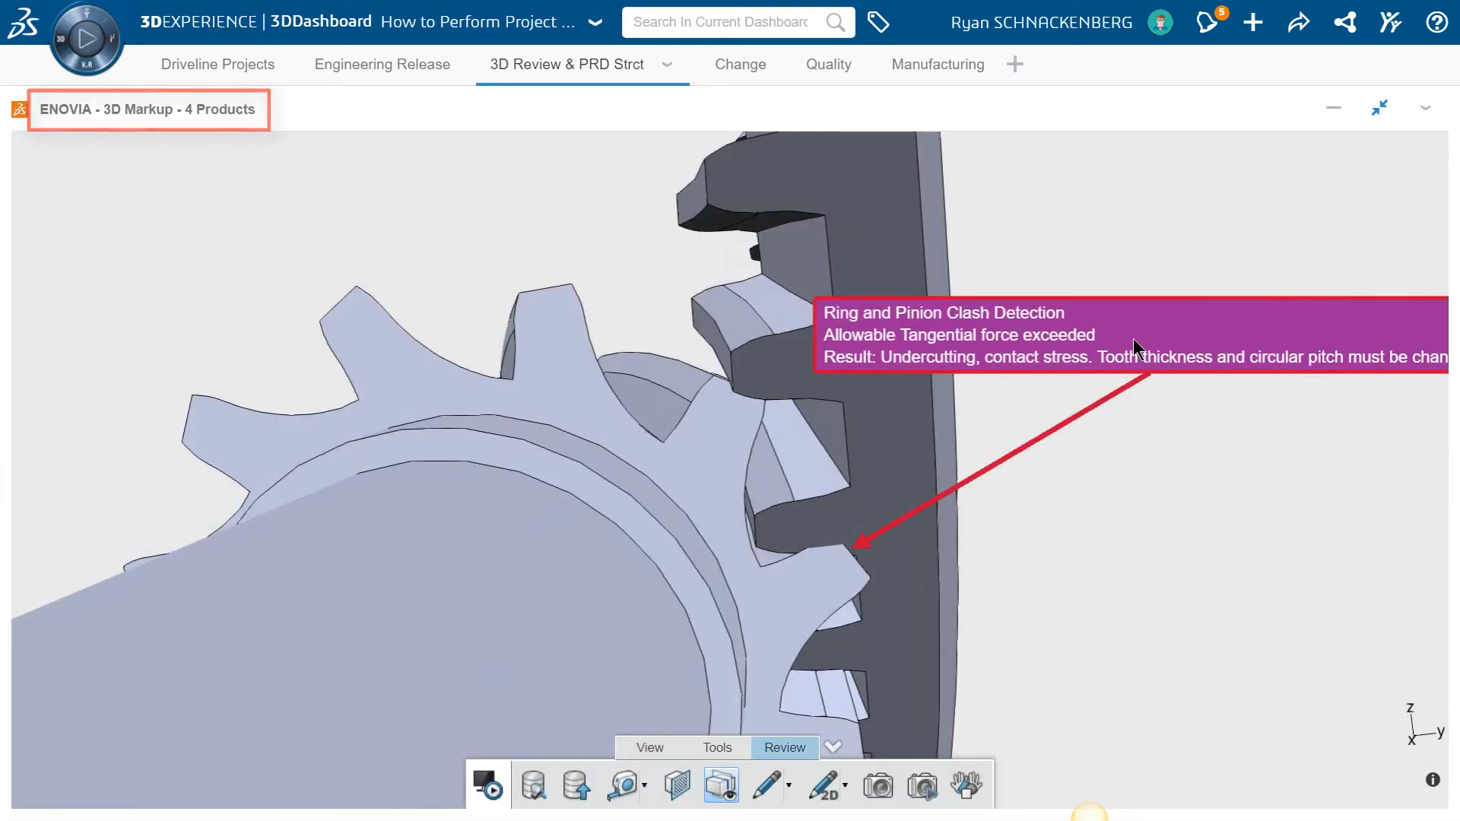
left_click(1133, 339)
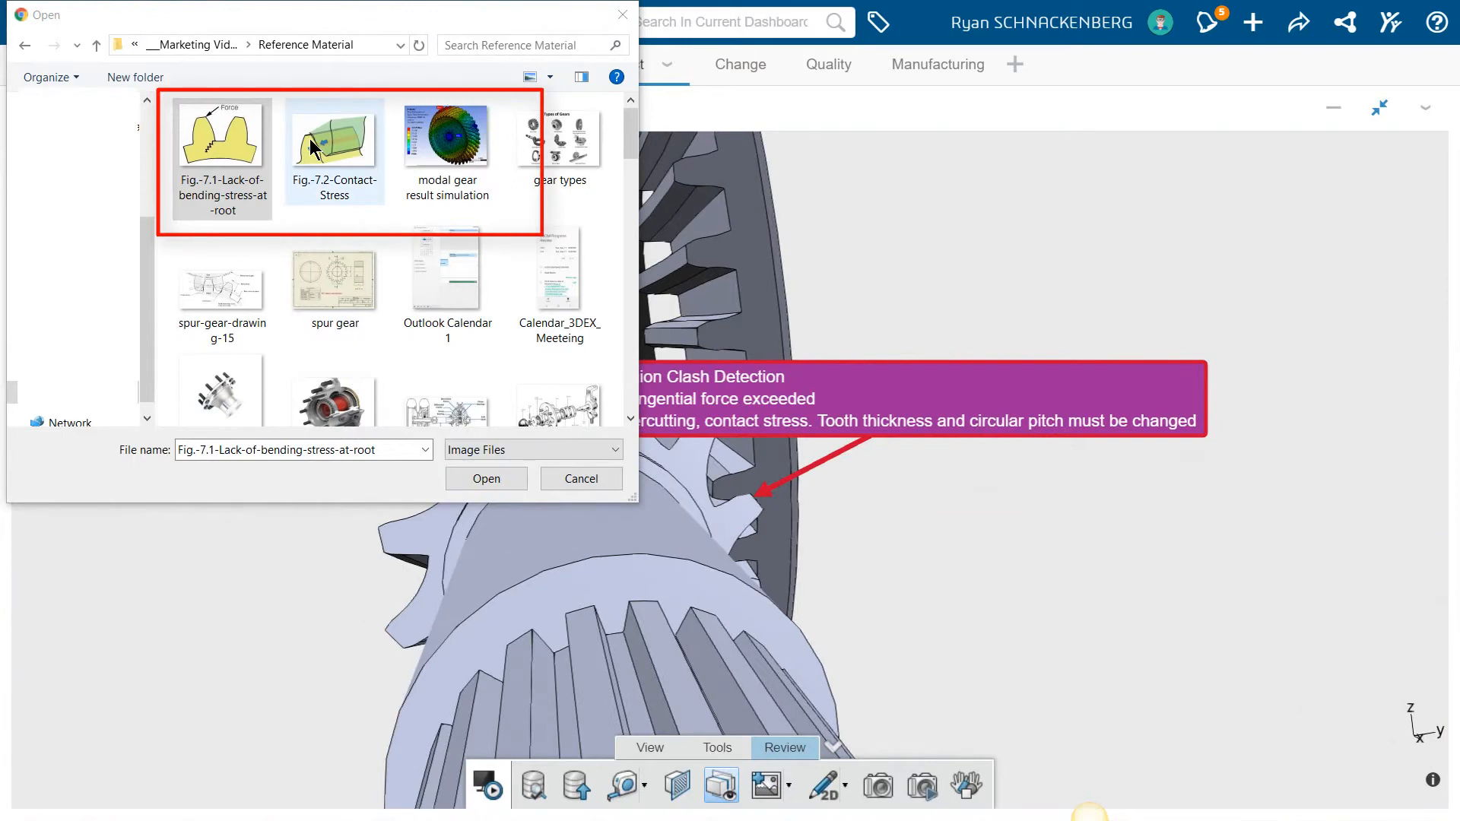
left_click(495, 481)
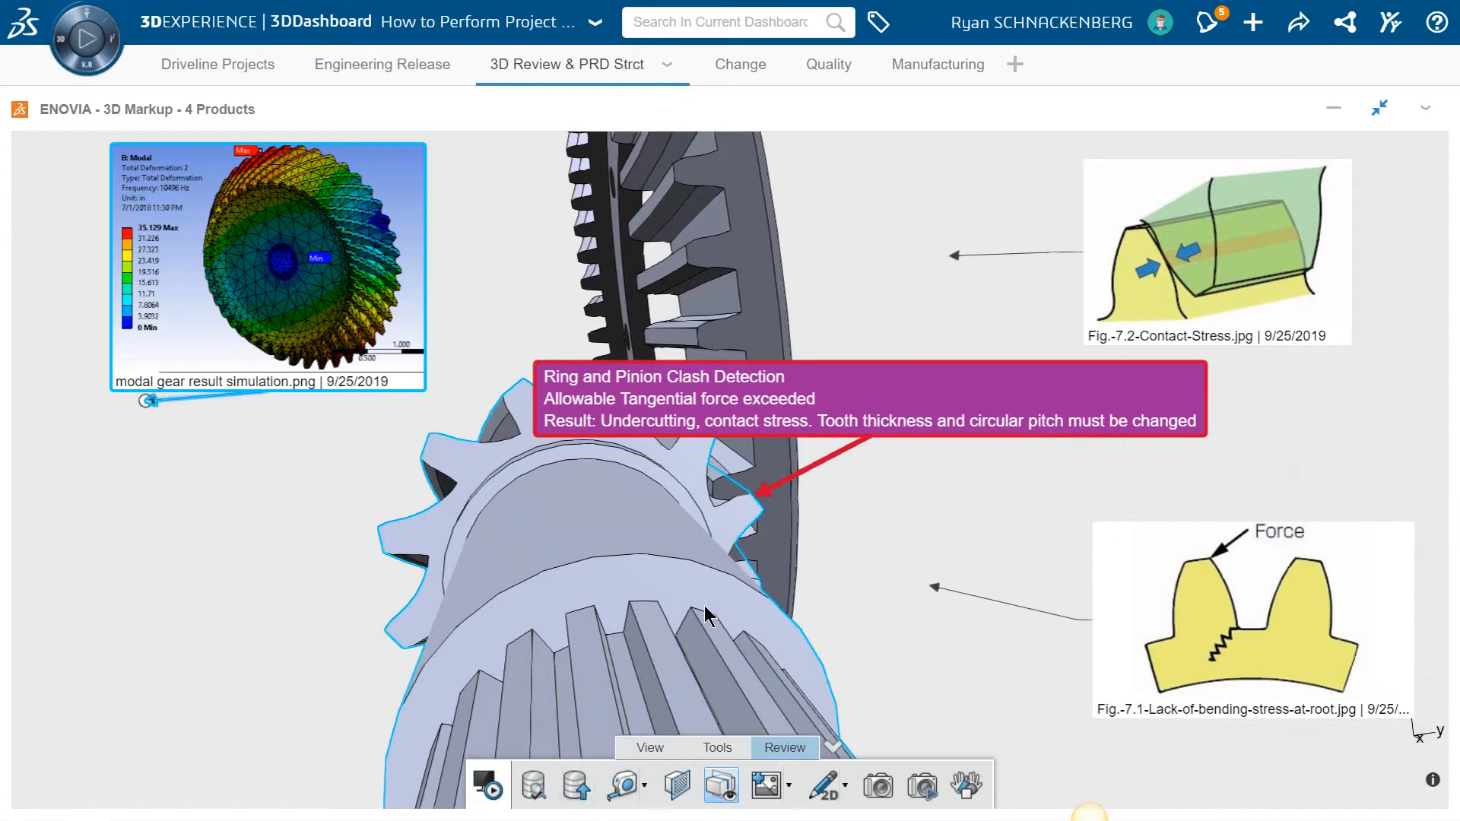
Restore the widget and save the markup as 'Ring and Pinion Clash Review' with pasted description
scroll(707, 627, "down", 1)
scroll(706, 627, "down", 2)
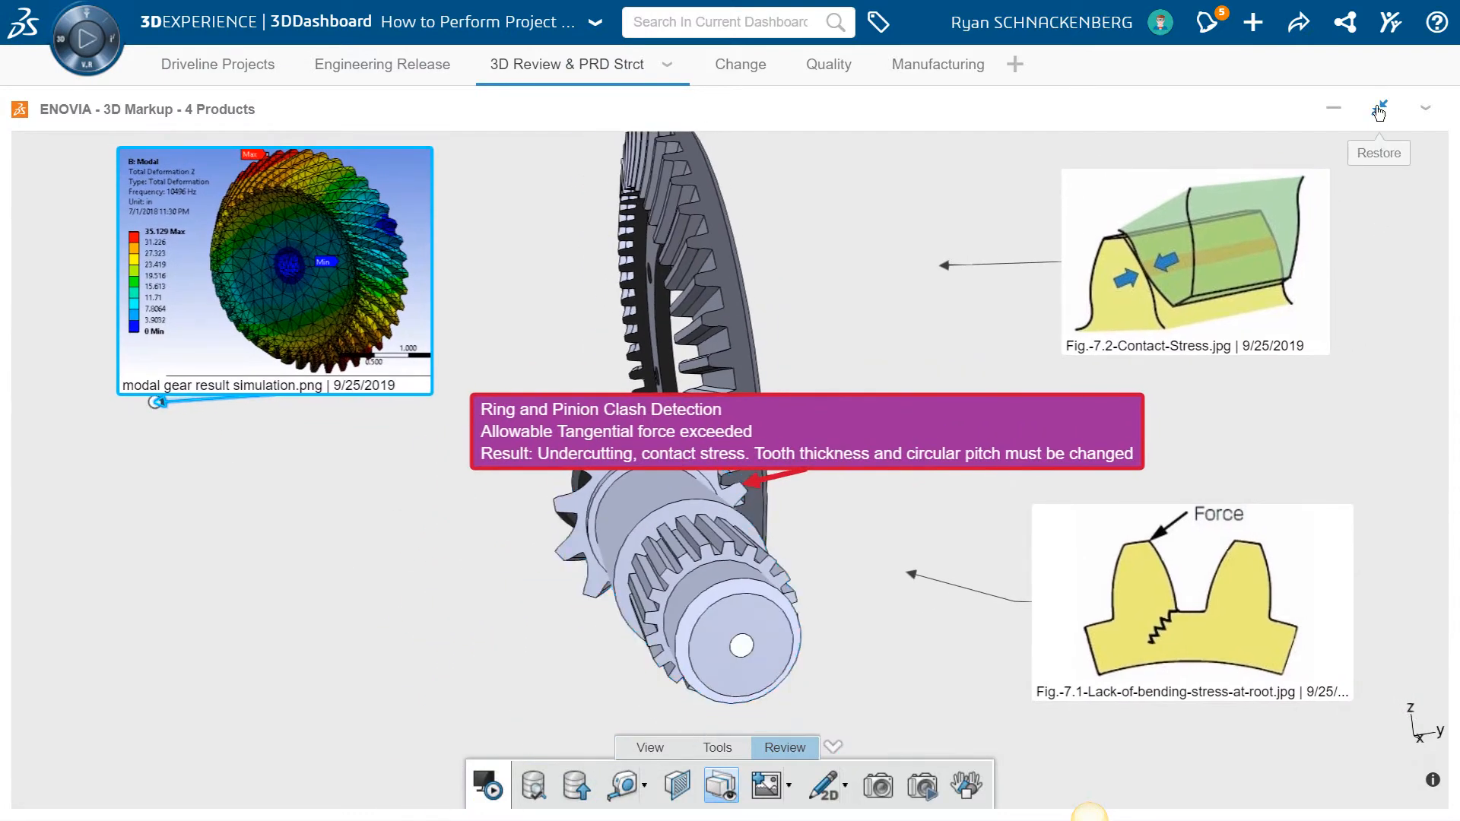
left_click(1379, 108)
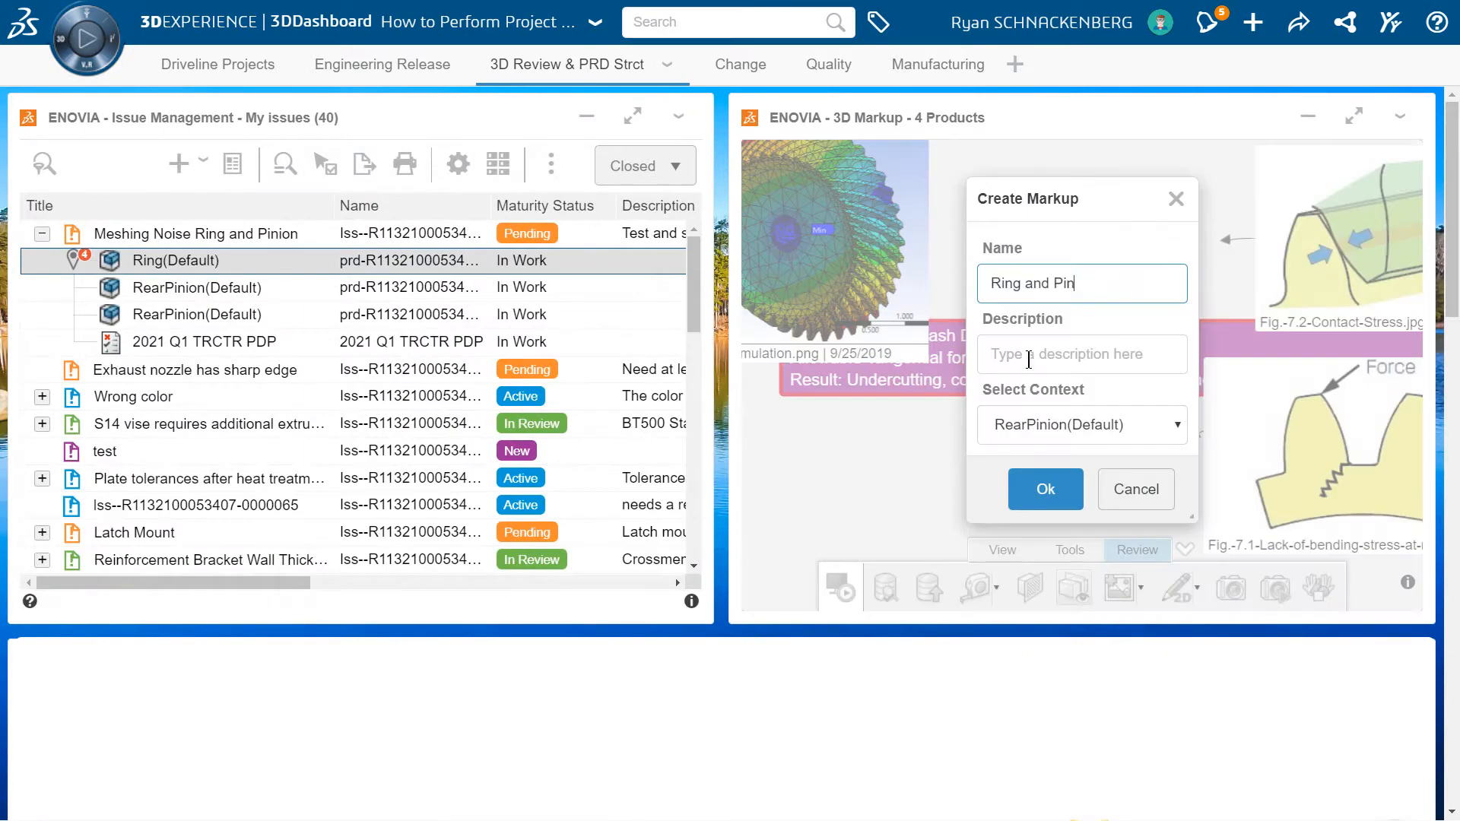
type("Clash Review")
left_click(1028, 359)
type("Ring and Pinion Clash Review")
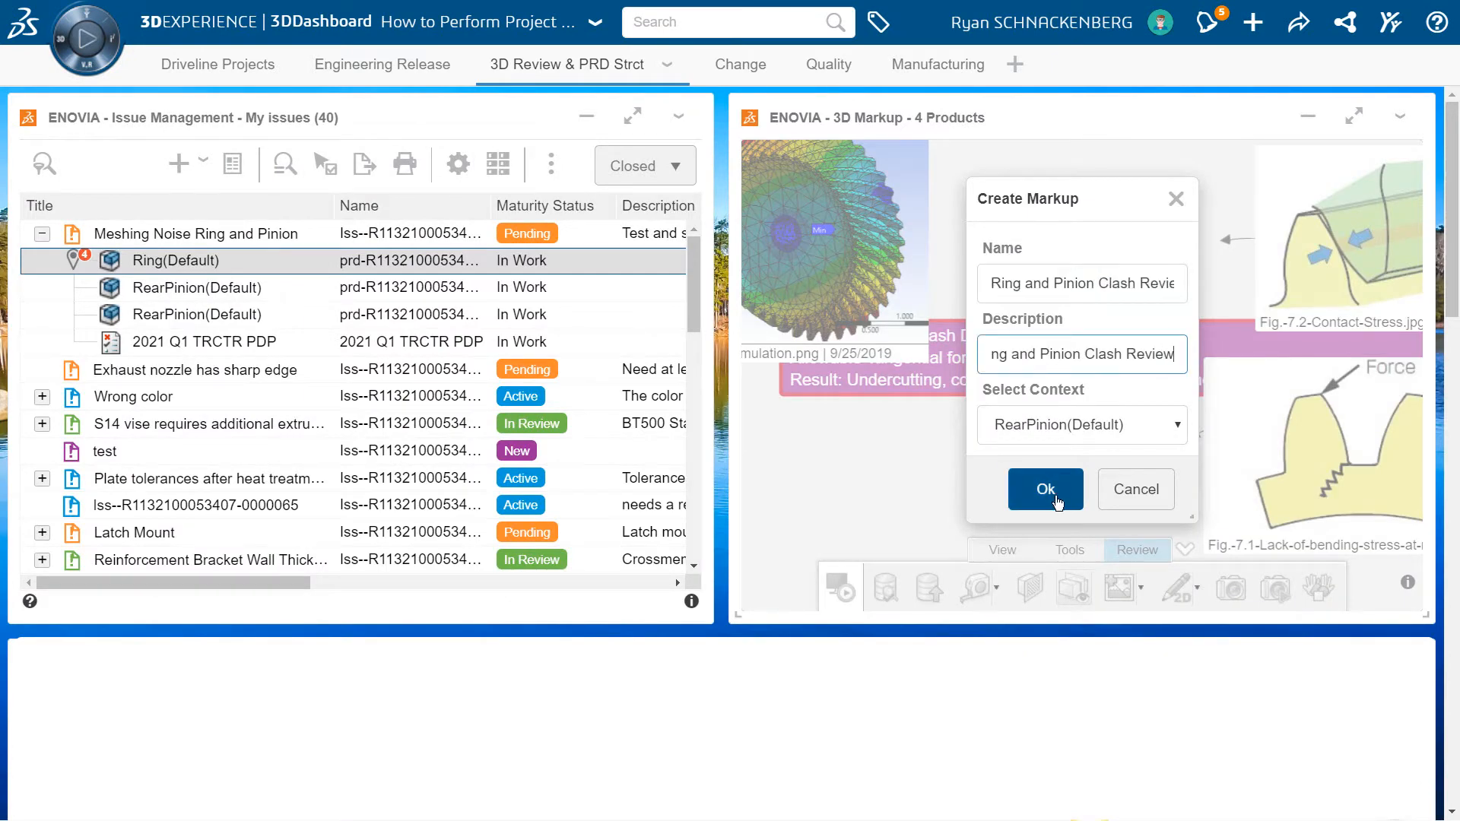
left_click(1057, 502)
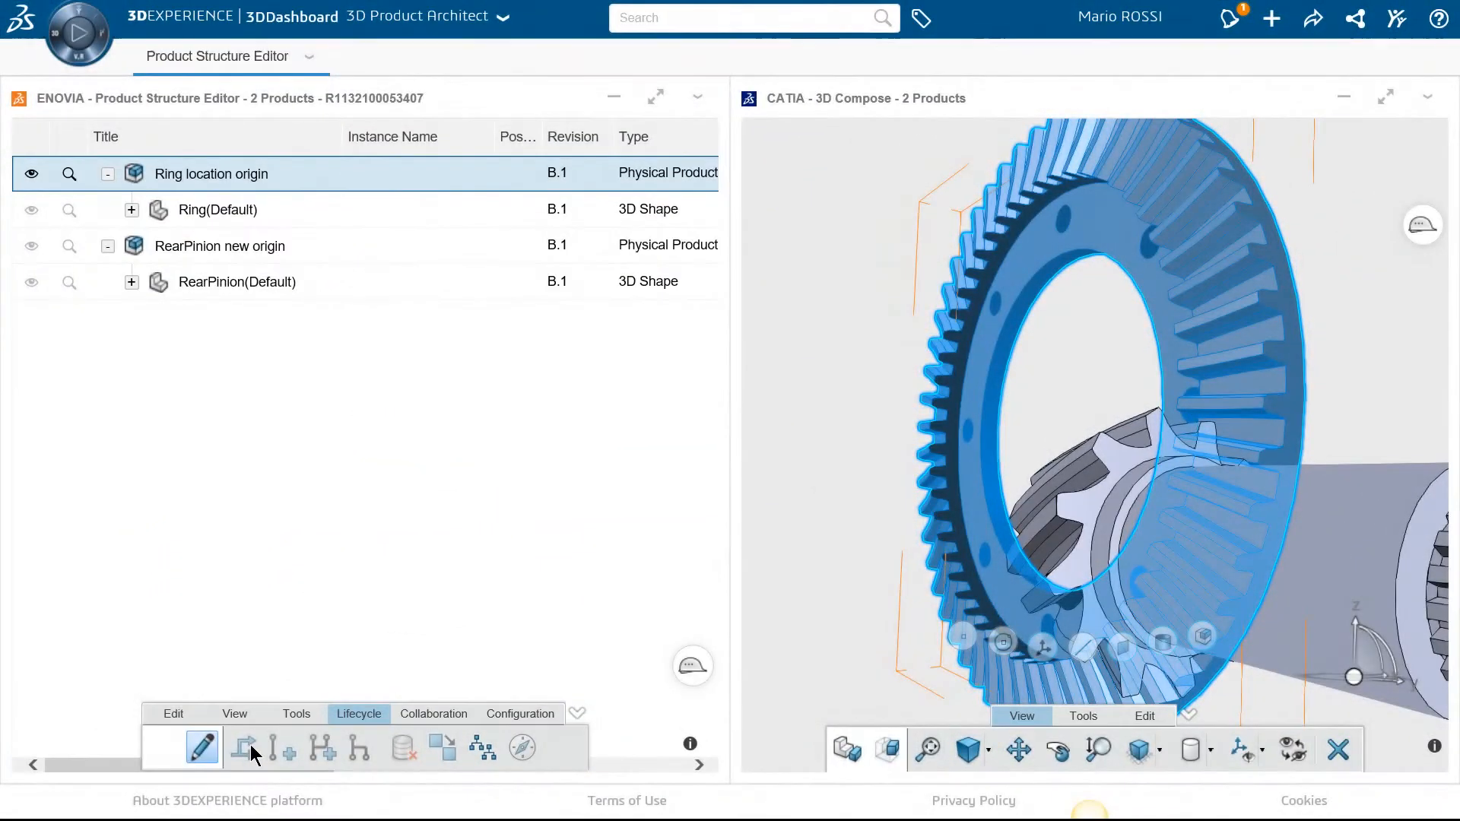
Change Ring location origin's maturity from In Work to Frozen
left_click(251, 753)
left_click(200, 384)
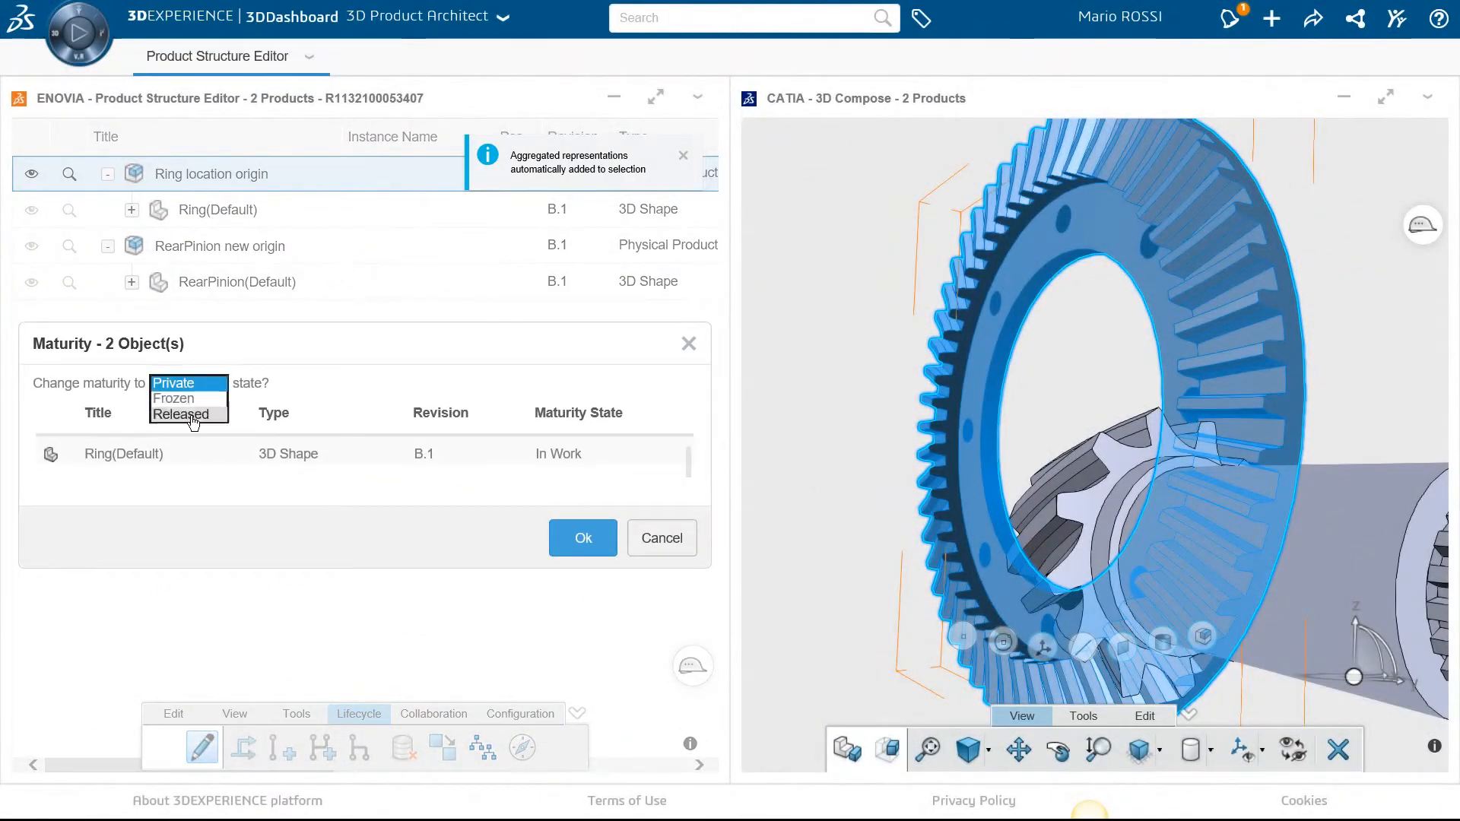
left_click(194, 417)
left_click(578, 542)
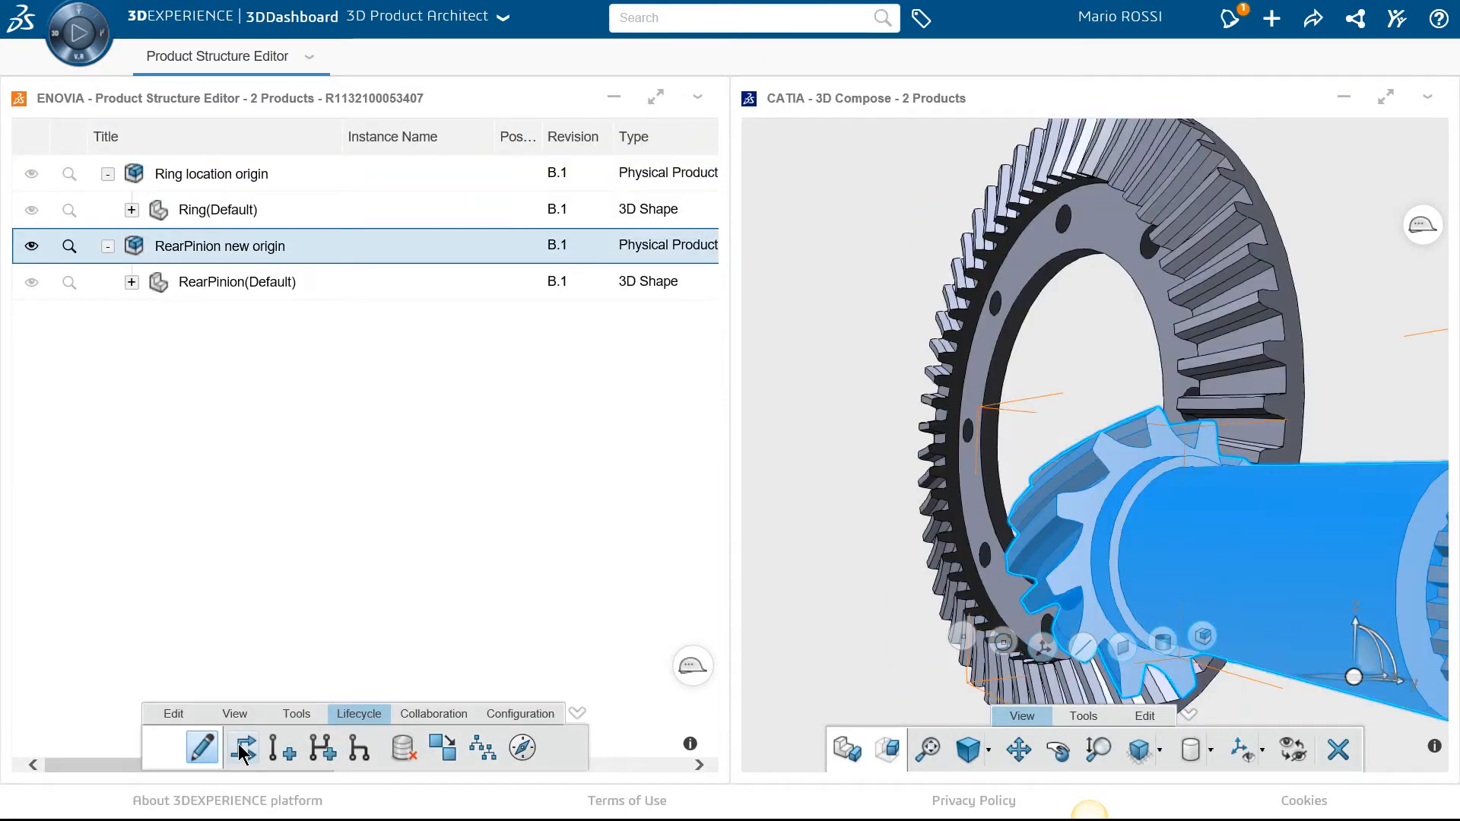
Change RearPinion new origin's maturity from In Work to Frozen
left_click(243, 749)
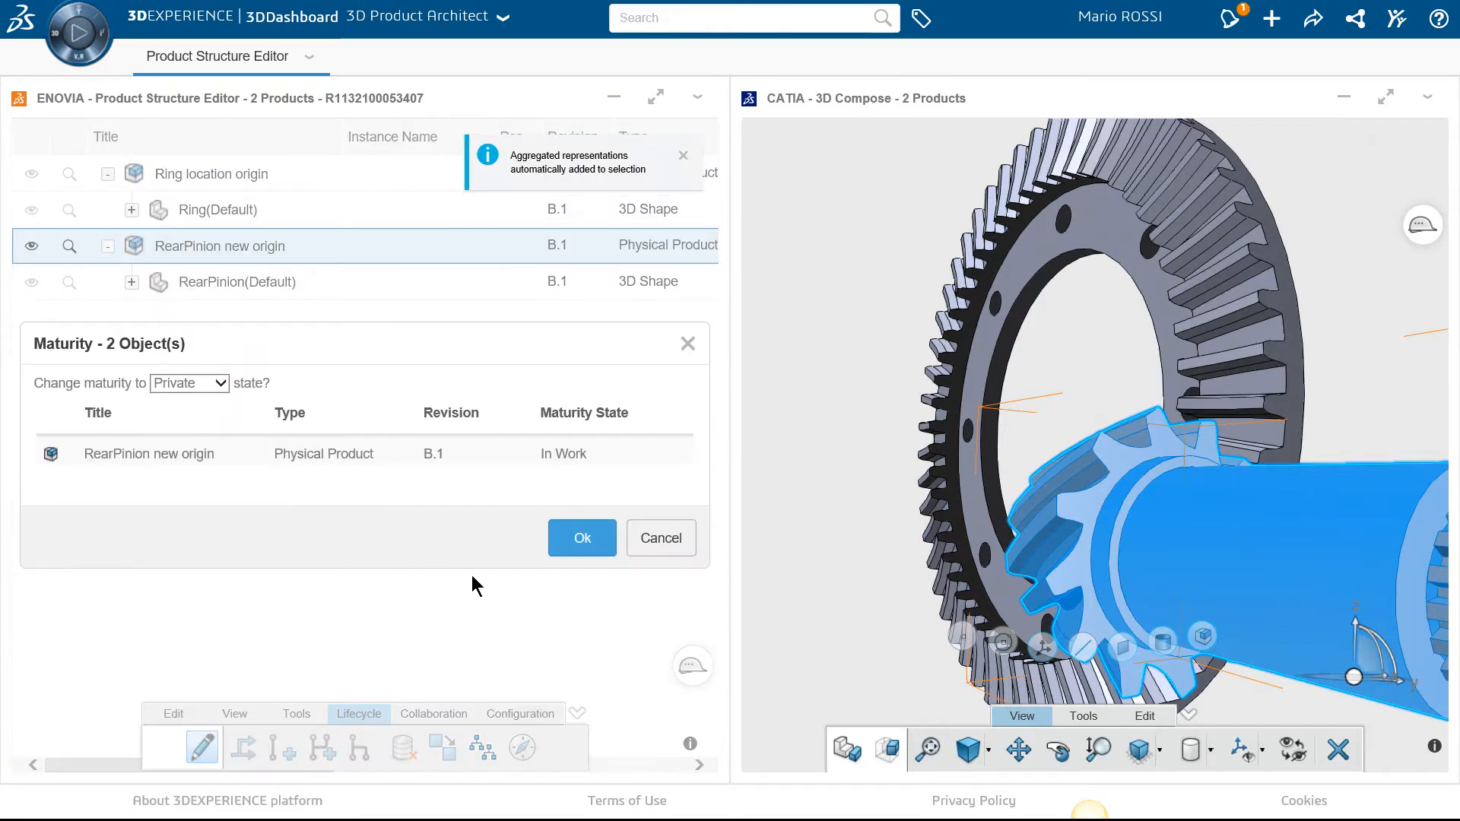
left_click(201, 385)
left_click(179, 417)
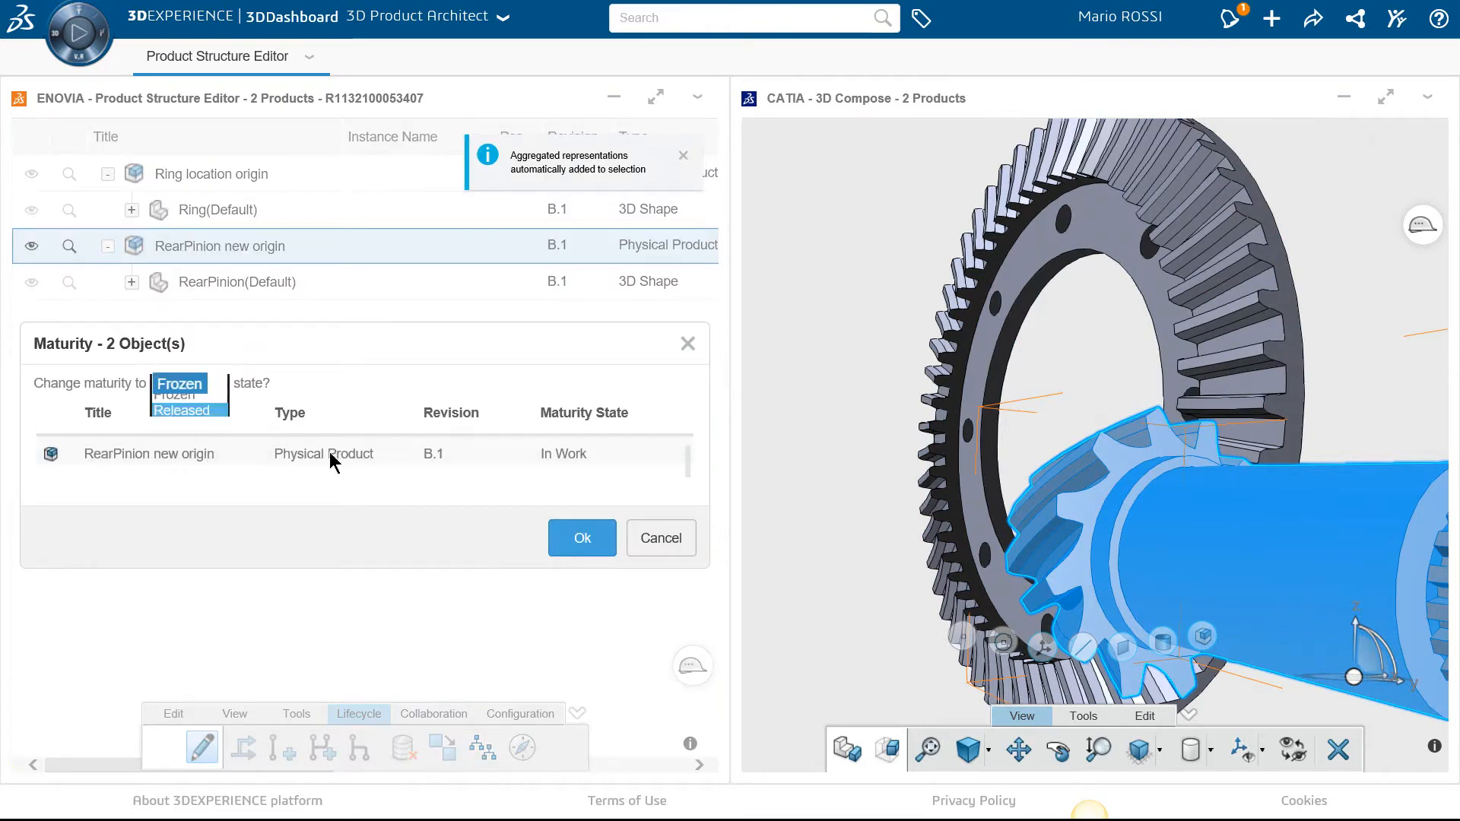
left_click(581, 539)
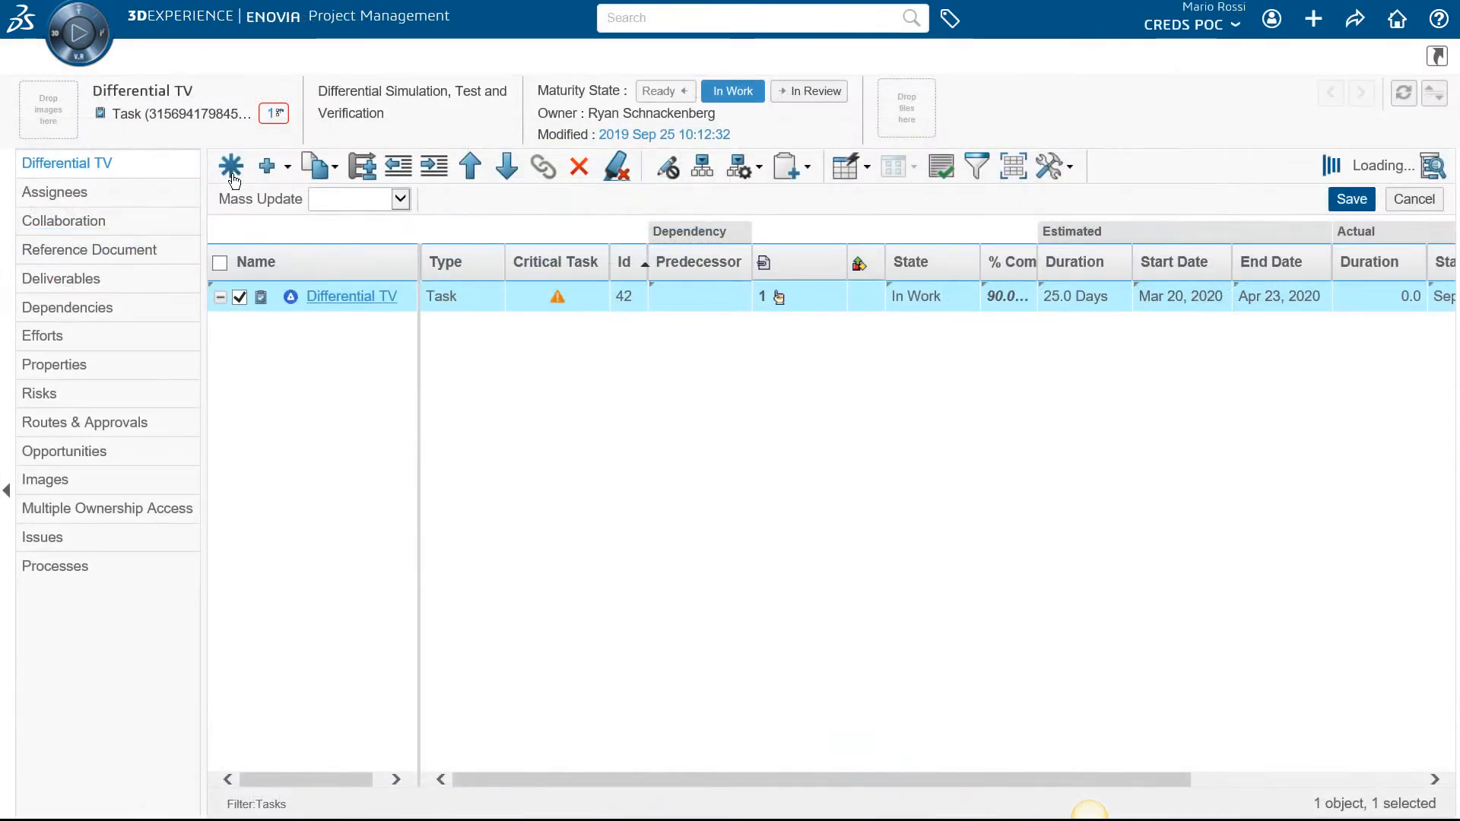
left_click(232, 167)
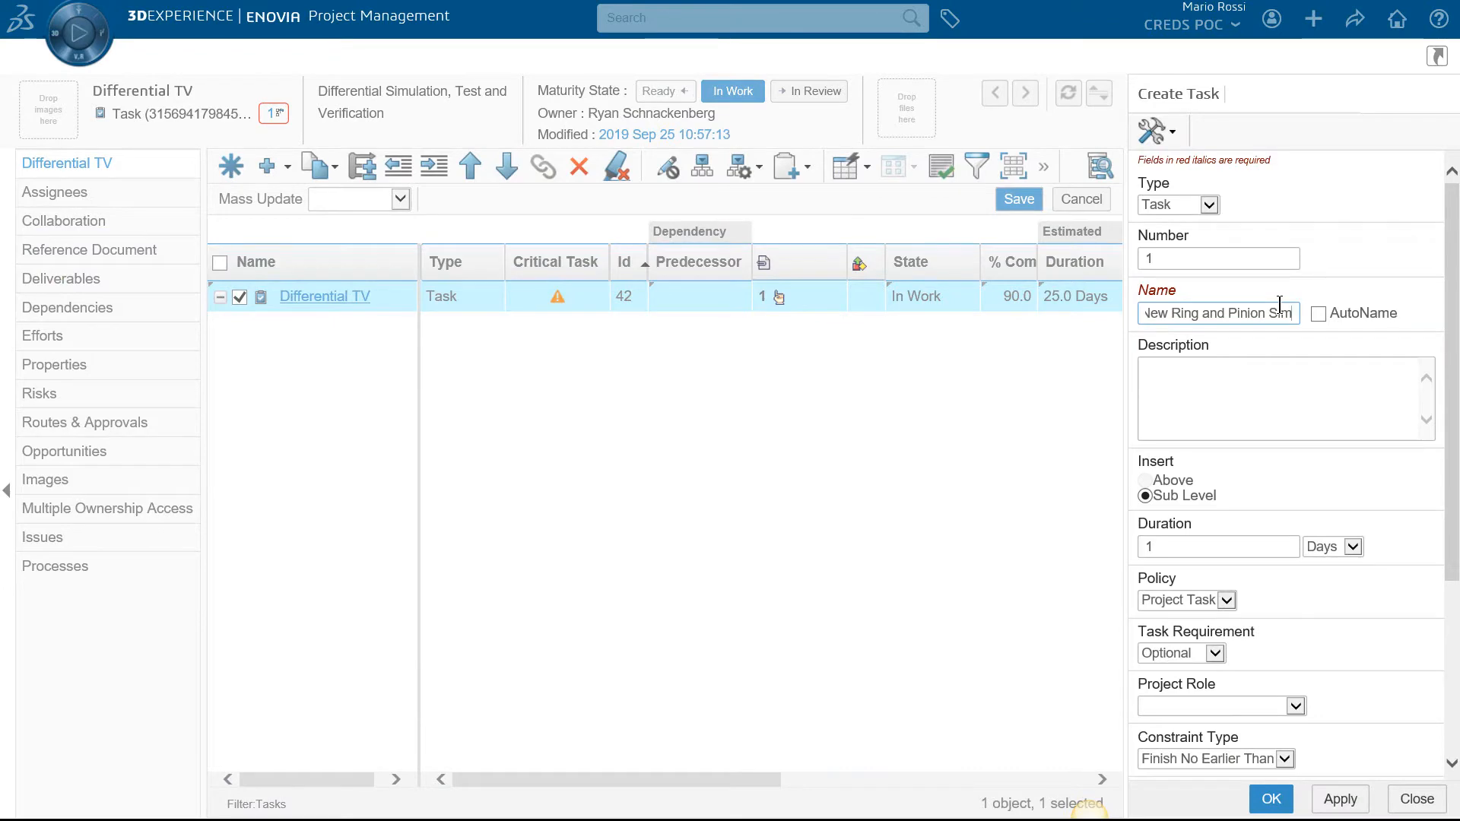
Create subtask 'New Ring and Pinion Simulation' with pasted description and the Technical Designer role
type("ulation")
left_click(1344, 402)
type("New Ring and Pinion Simulation is needed due to design change")
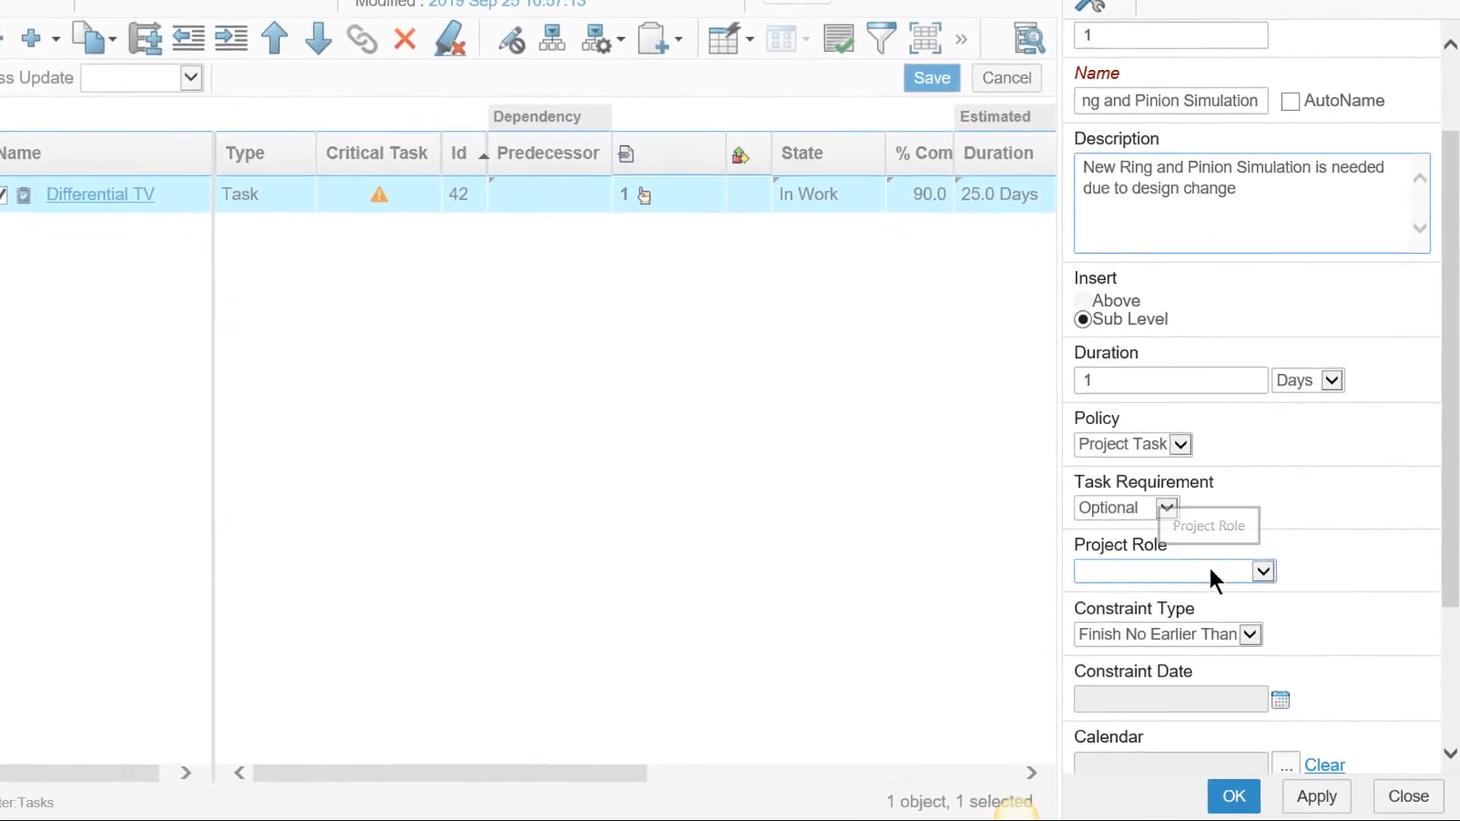
left_click(1206, 586)
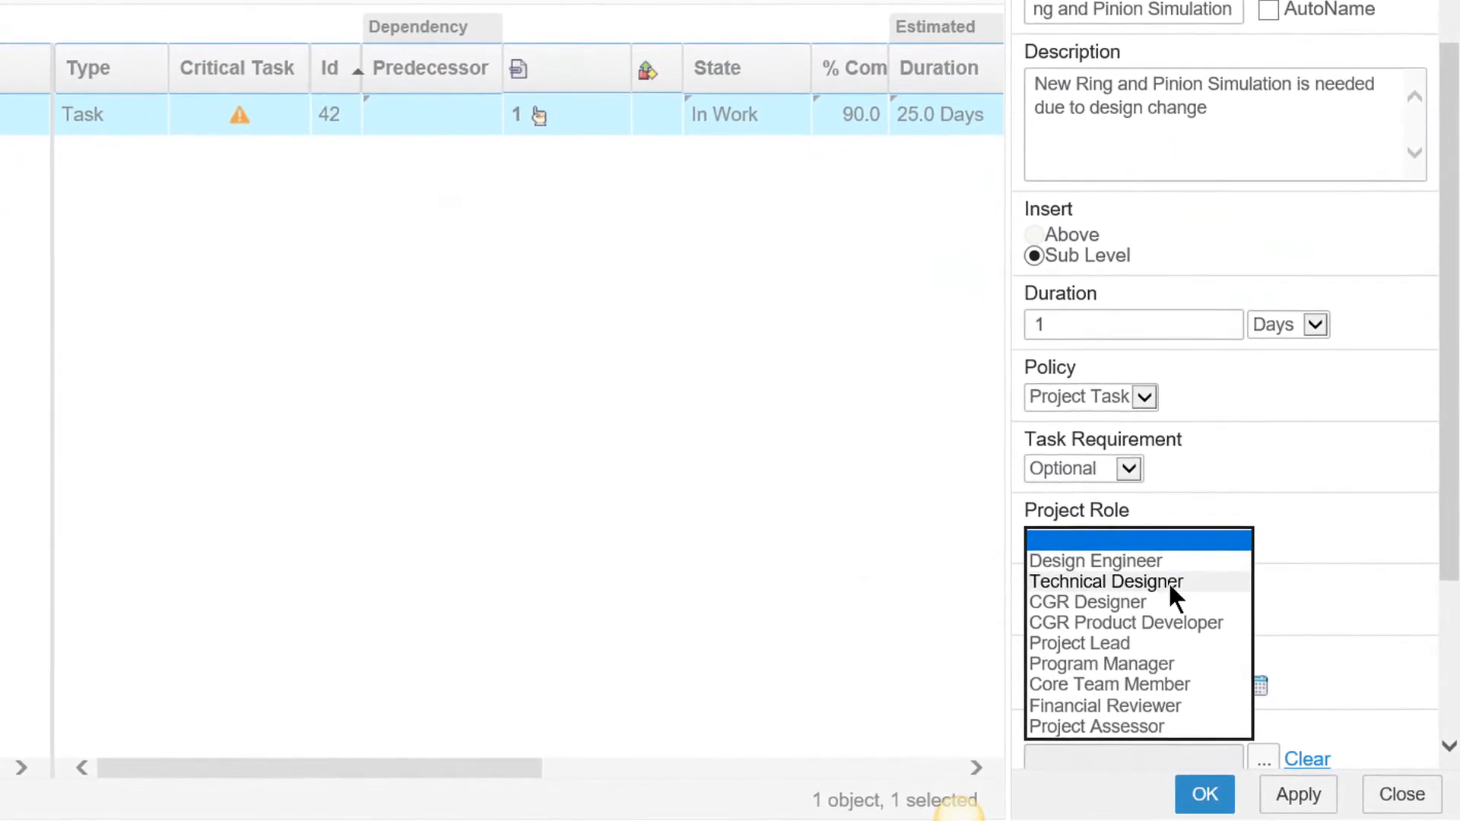
left_click(1169, 583)
scroll(1327, 760, "down", 3)
left_click(1202, 793)
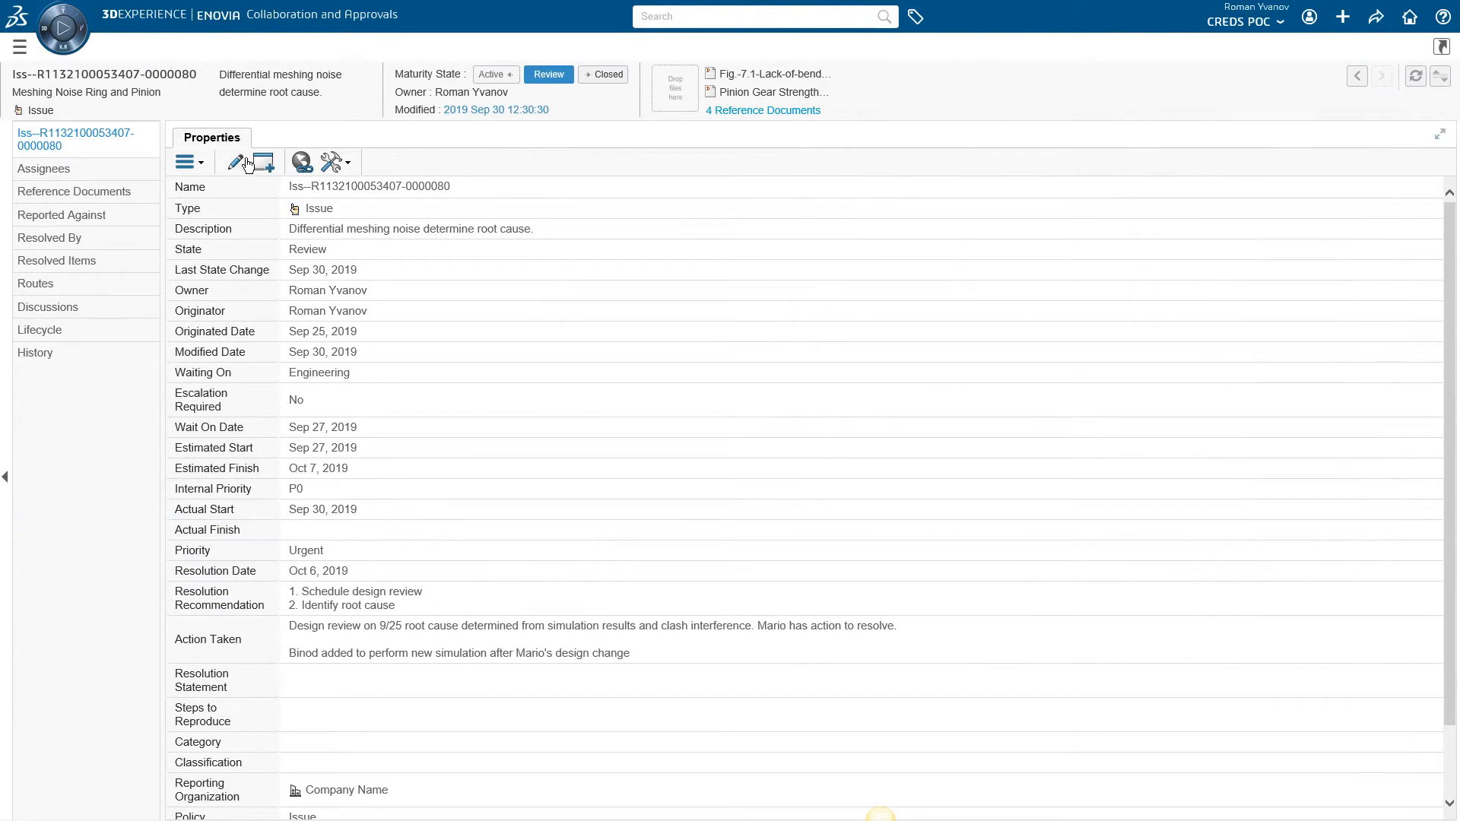
Enter the pasted resolution statement in the Meshing Noise issue's properties
left_click(246, 159)
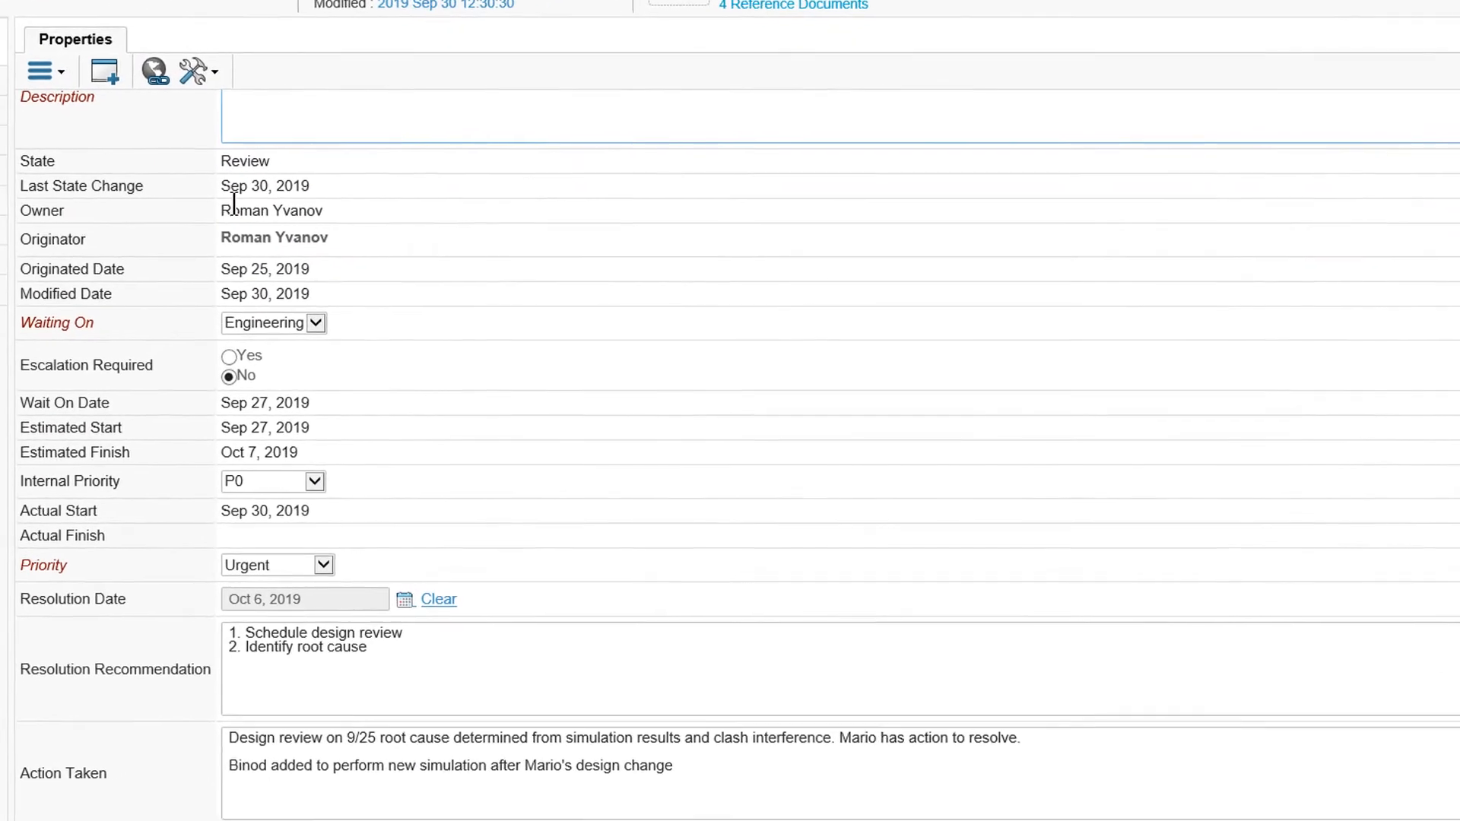
scroll(233, 204, "down", 5)
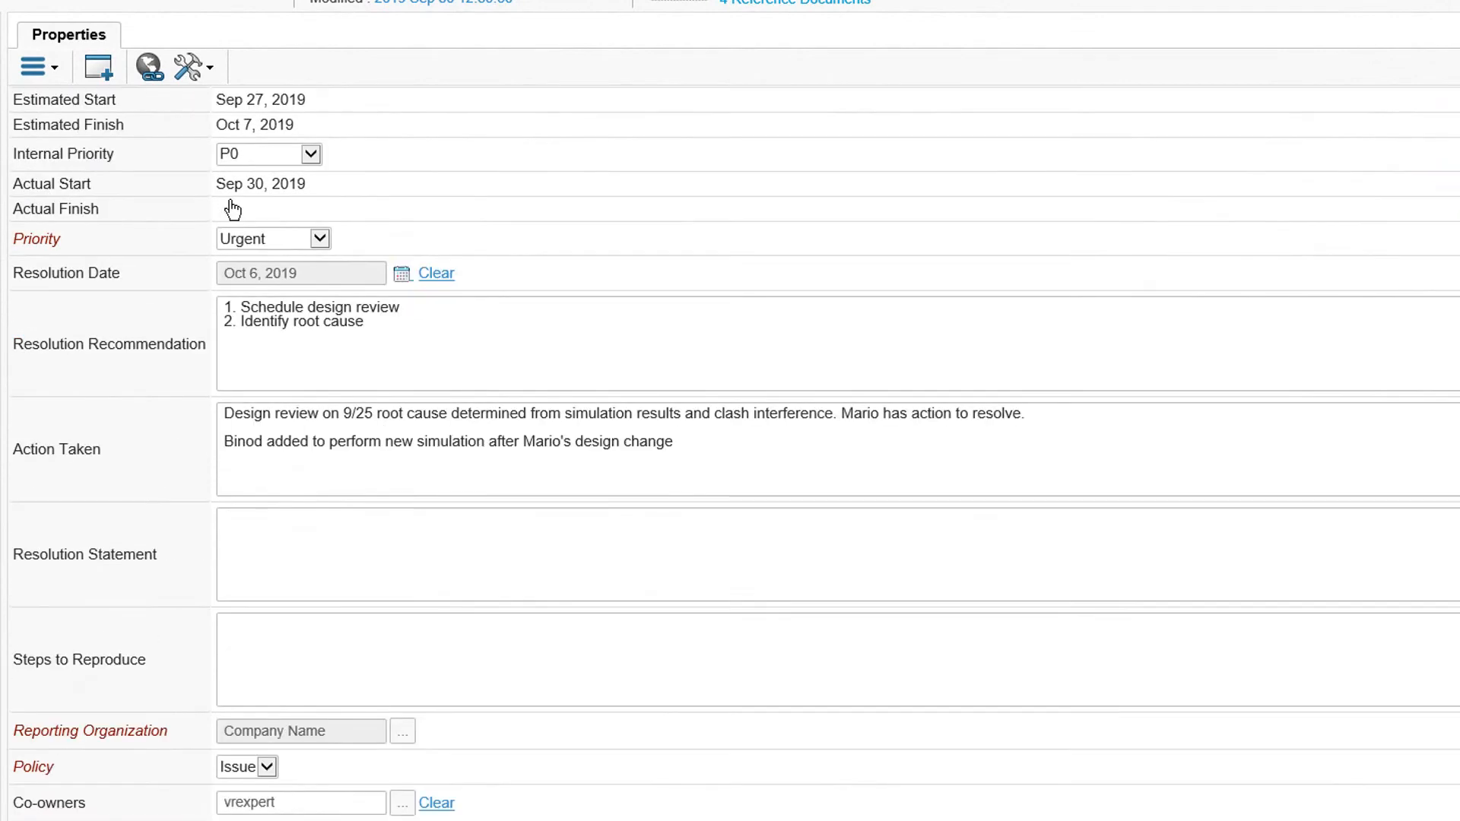
left_click(401, 570)
key("ctrl+v")
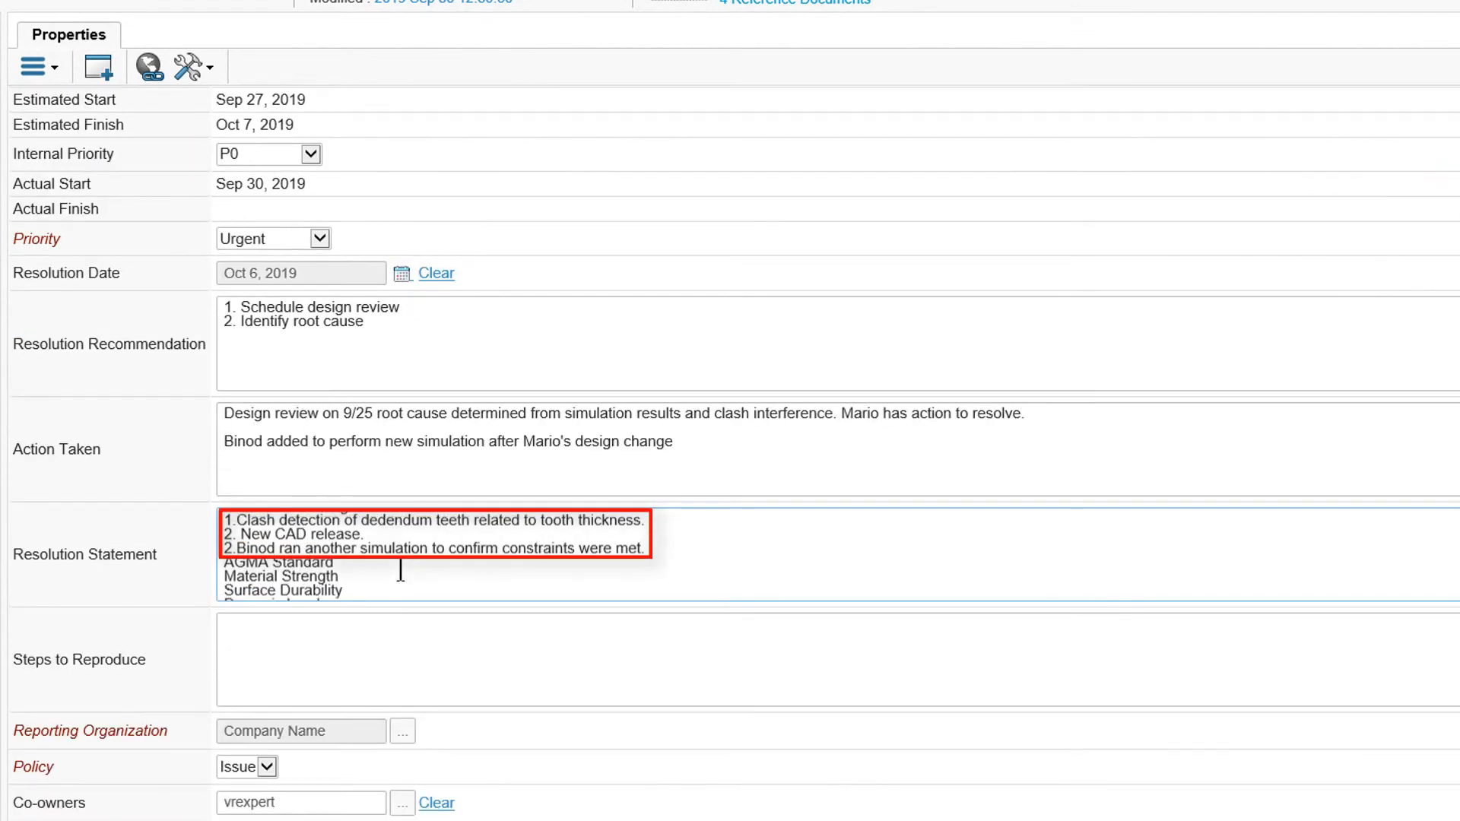
Move the issue's maturity state to Closed
scroll(401, 570, "down", 1)
scroll(401, 570, "down", 1)
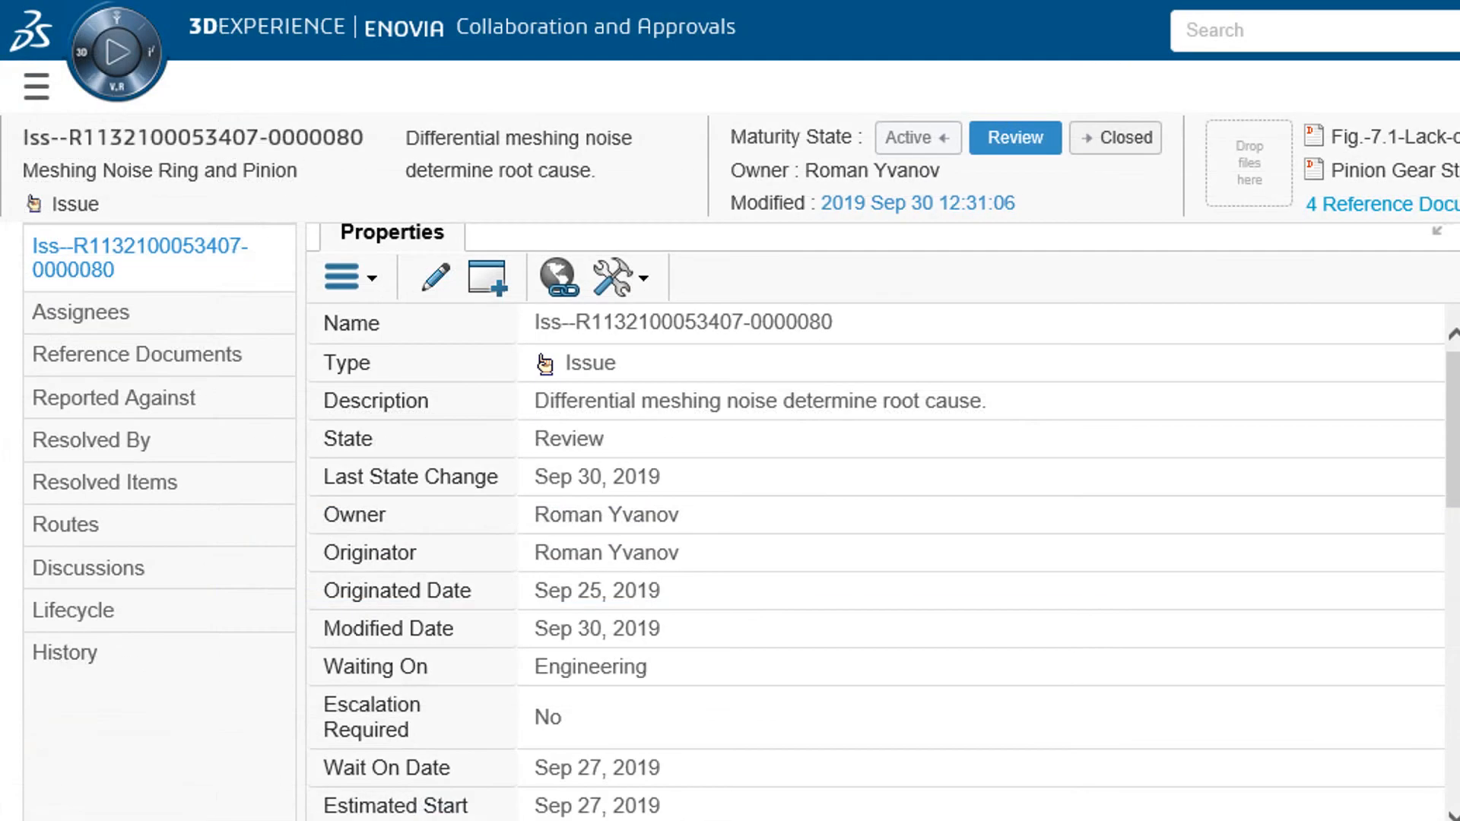
left_click(1102, 149)
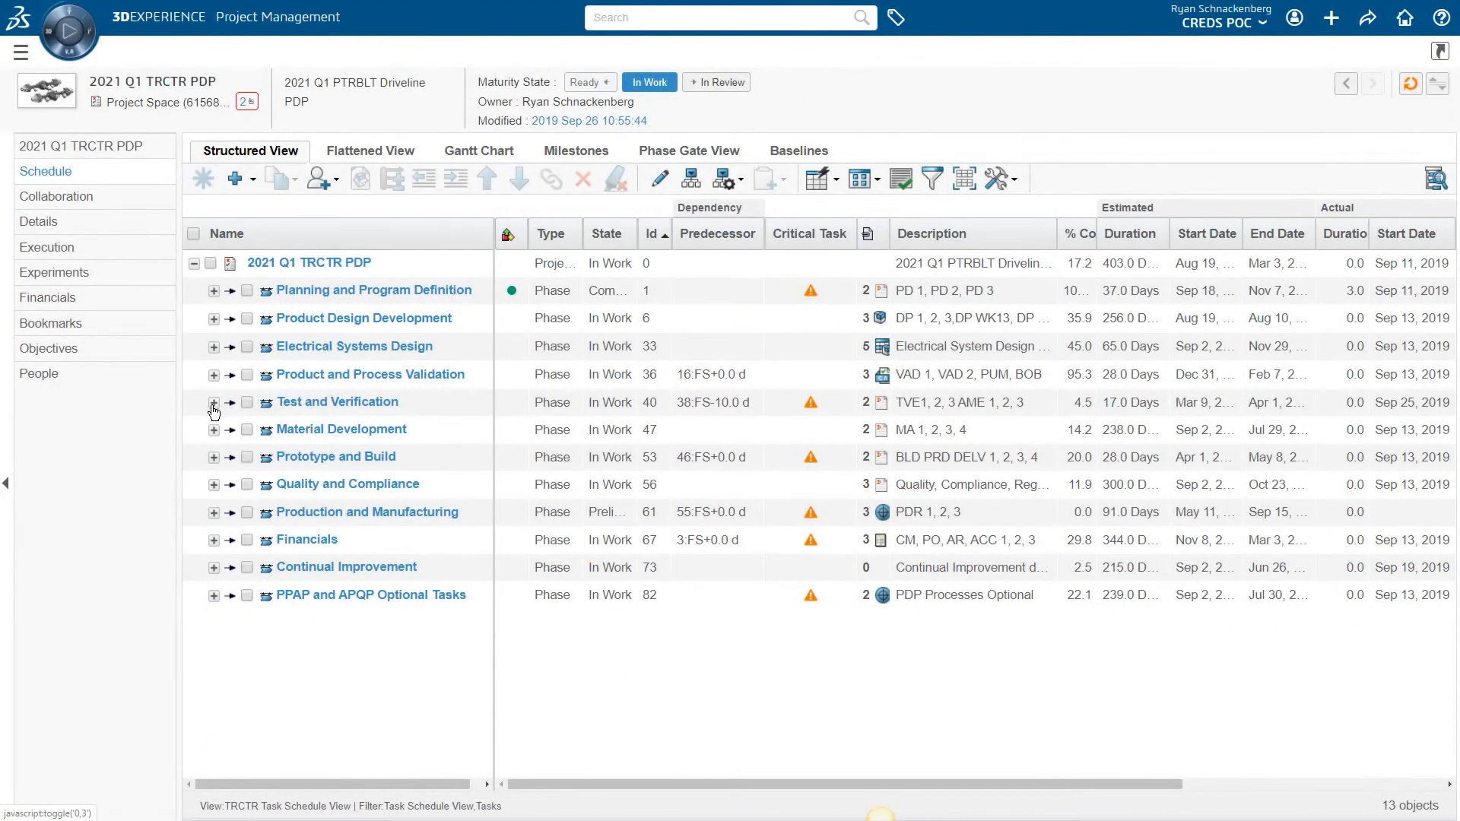
Expand Test and Verification, TV1 and Differential TV to show the New Ring and Pinion Simulation subtask
left_click(213, 403)
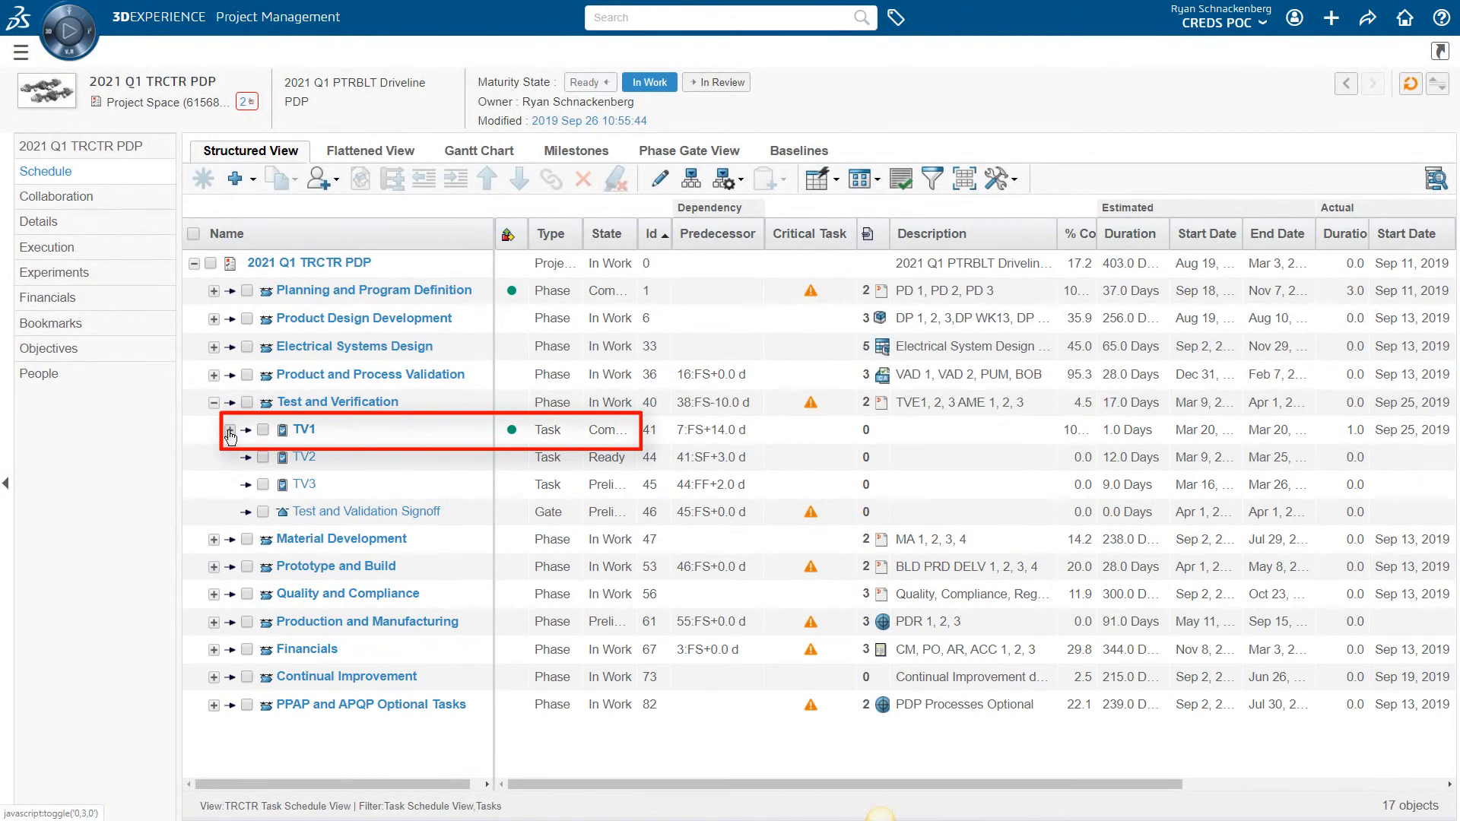
left_click(230, 432)
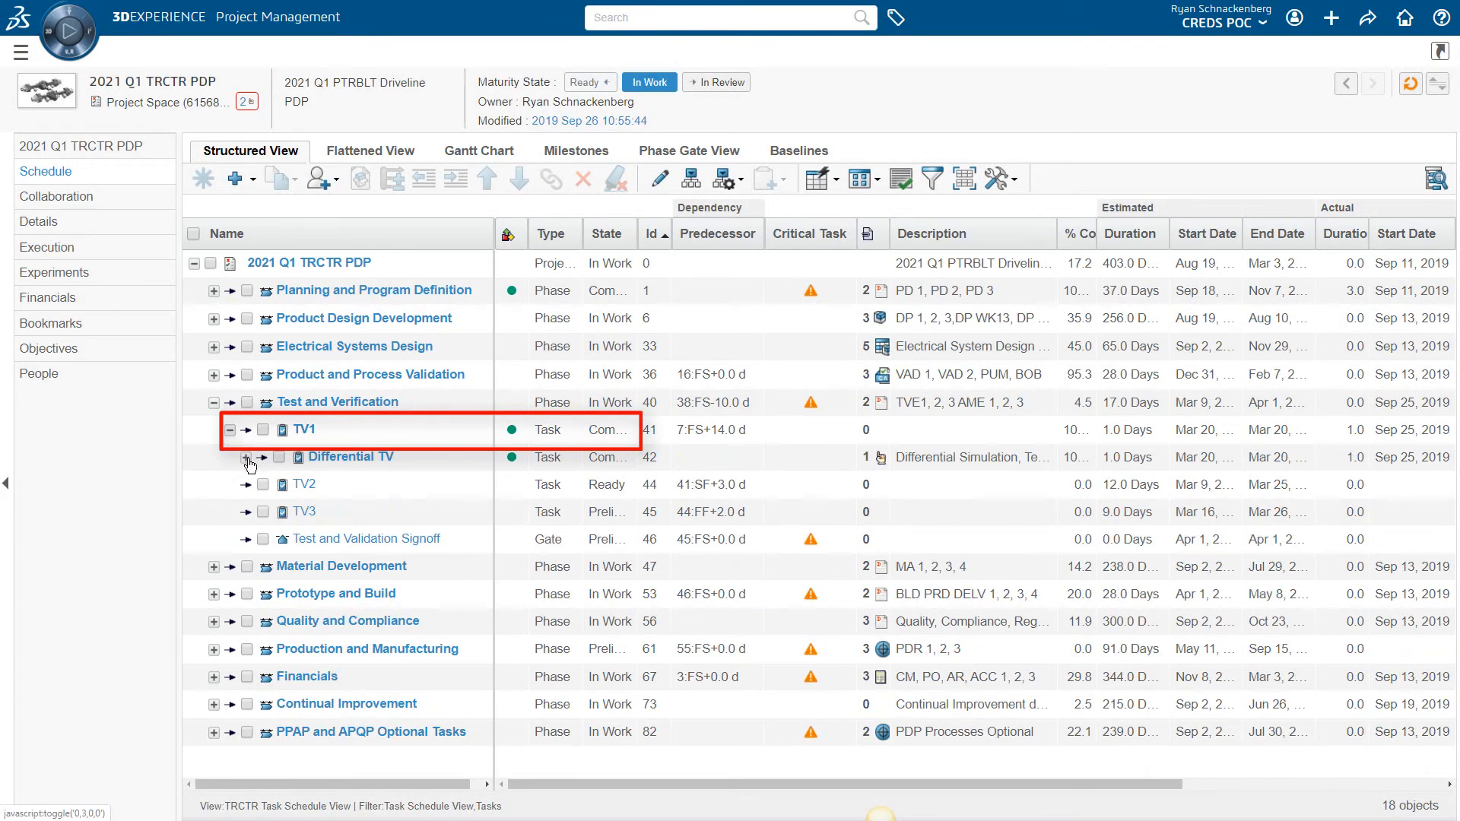
left_click(246, 457)
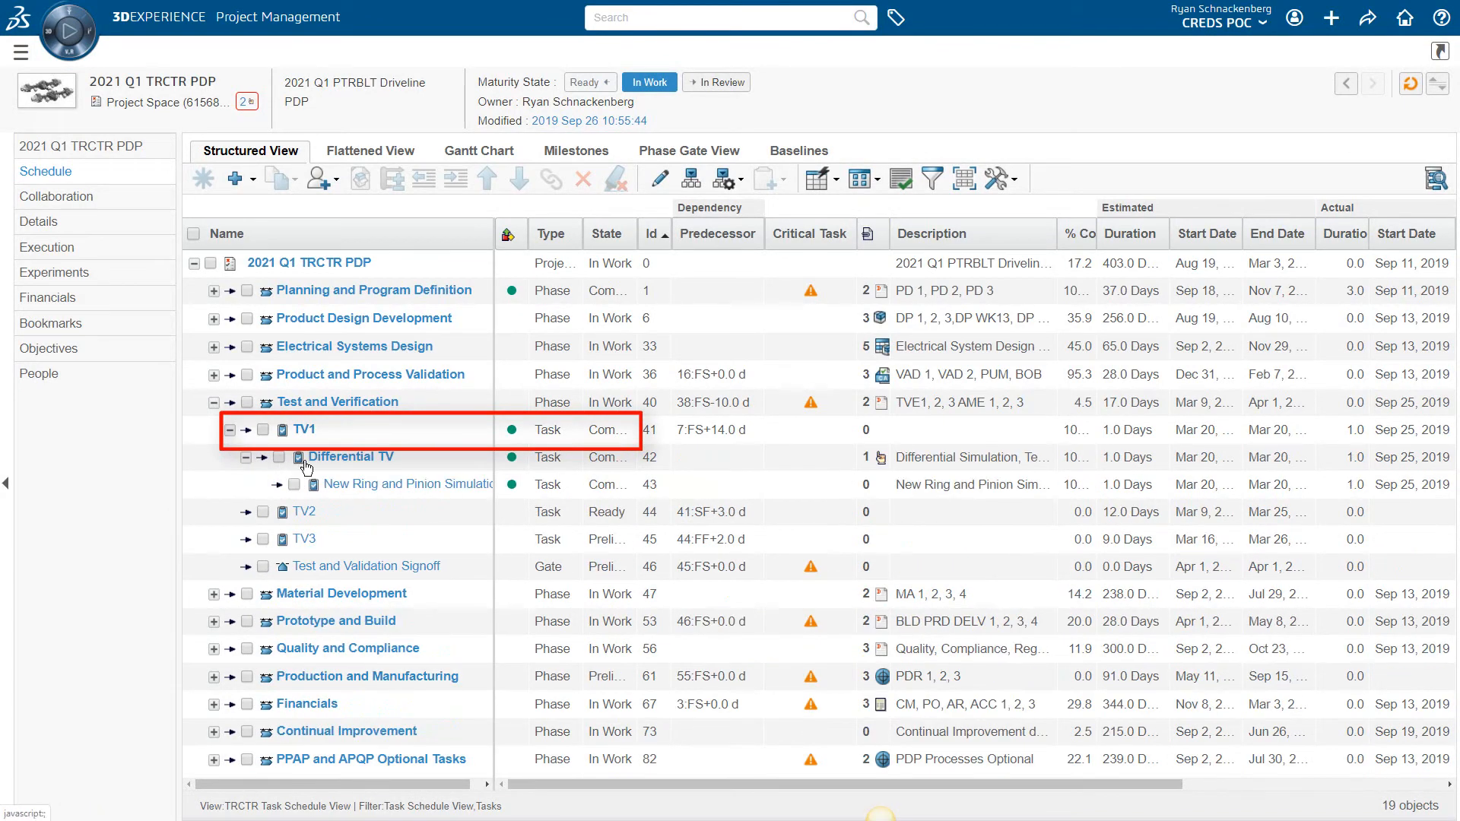